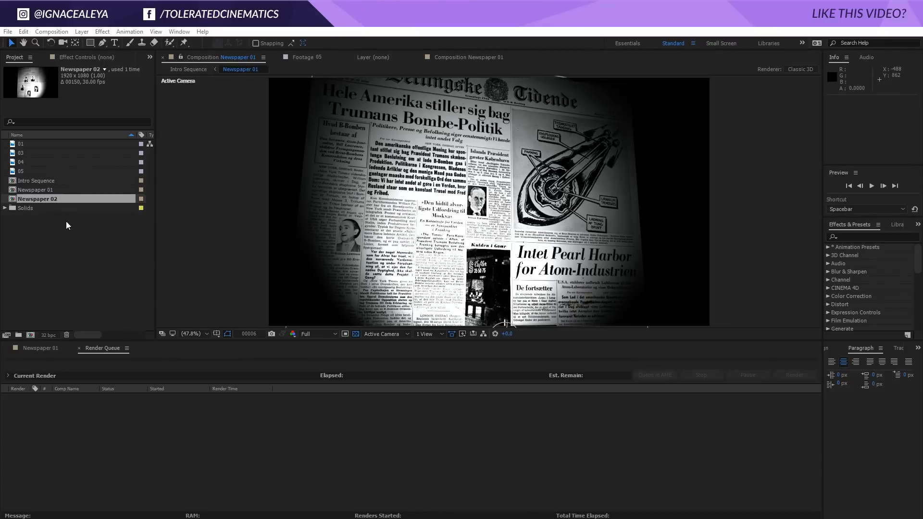
Open the Newspaper 01 composition, preview its camera animation, and return to the first frame.
double_click(45, 199)
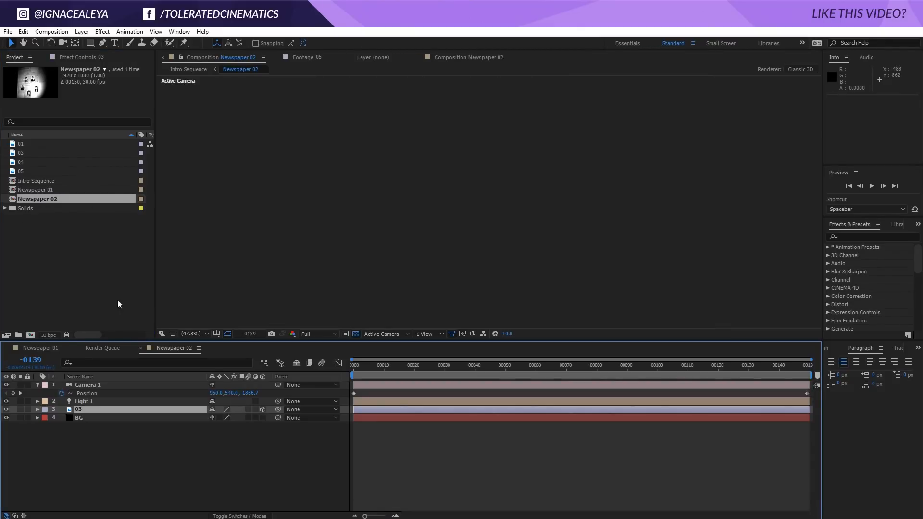
double_click(44, 190)
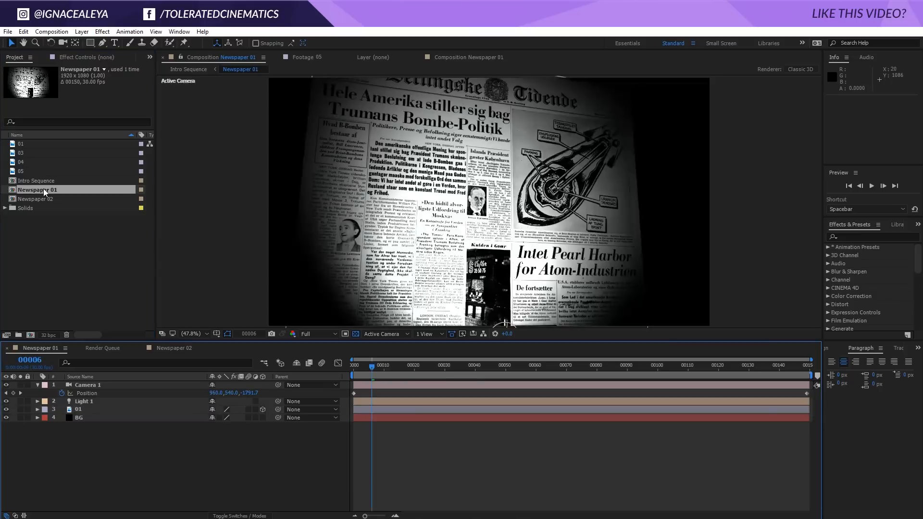
left_click_drag(370, 371, 615, 381)
key("space")
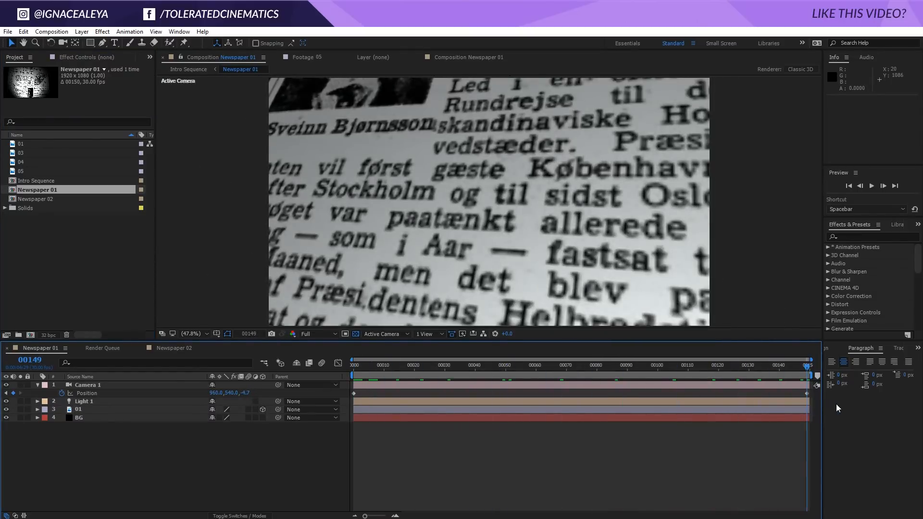
left_click_drag(740, 400, 93, 411)
Replace the source of layer 01 in the Newspaper 01 composition with newspaper image 05.
left_click(93, 412)
left_click(25, 161)
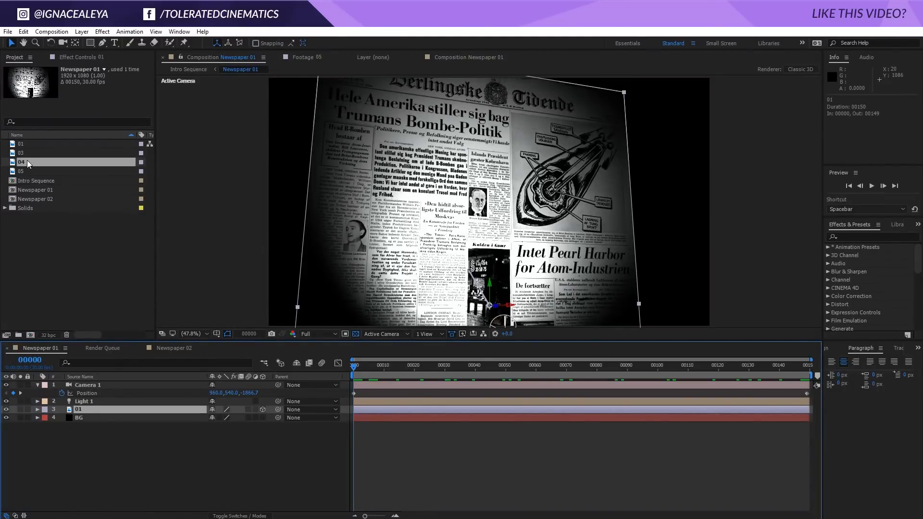
left_click(22, 171)
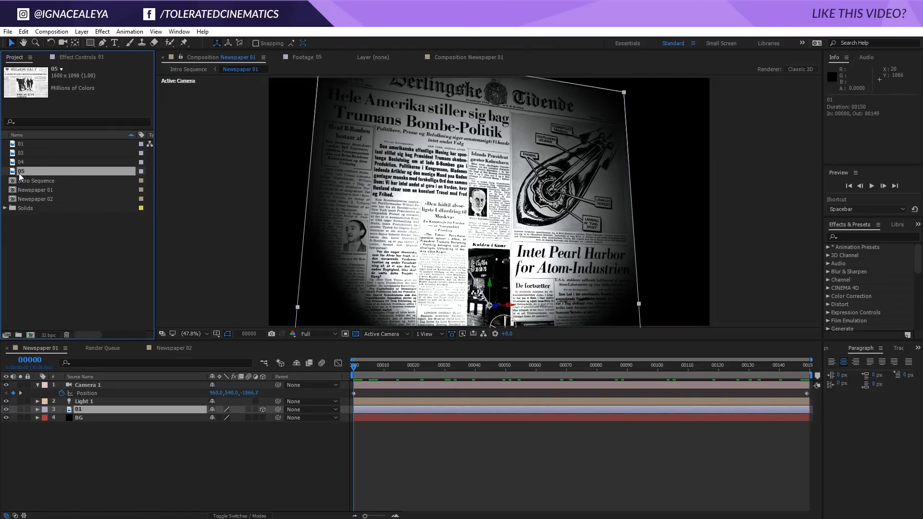
left_click_drag(24, 172, 88, 409)
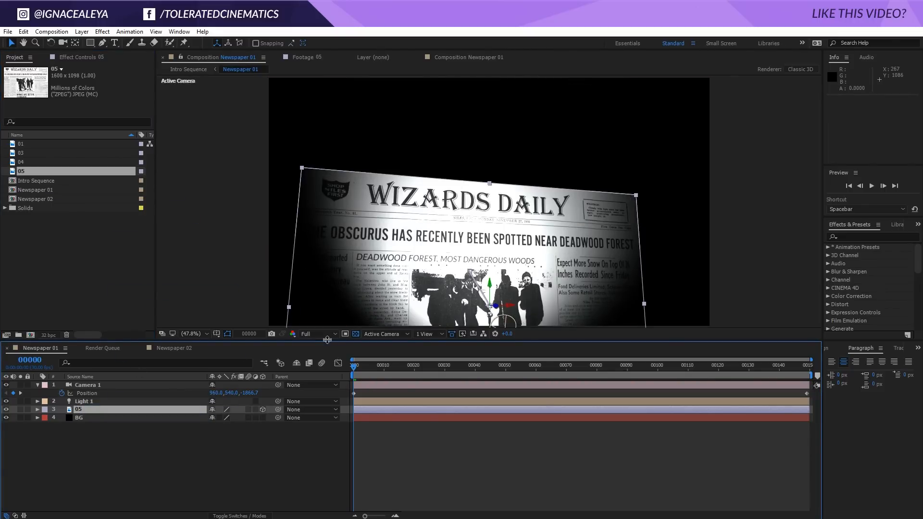
Reveal layer 05's position and rotation properties and remove all Position and Orientation keyframes.
key("p")
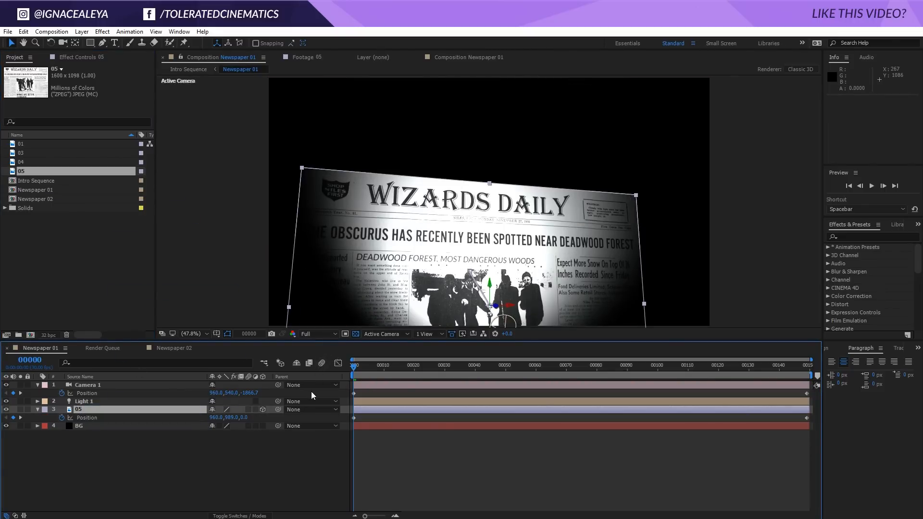
key("shift+r")
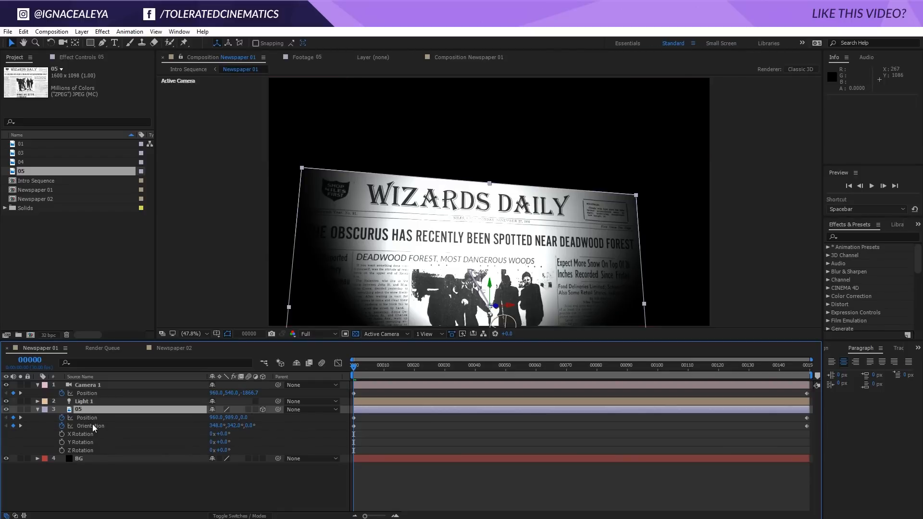
left_click(61, 418)
left_click(62, 426)
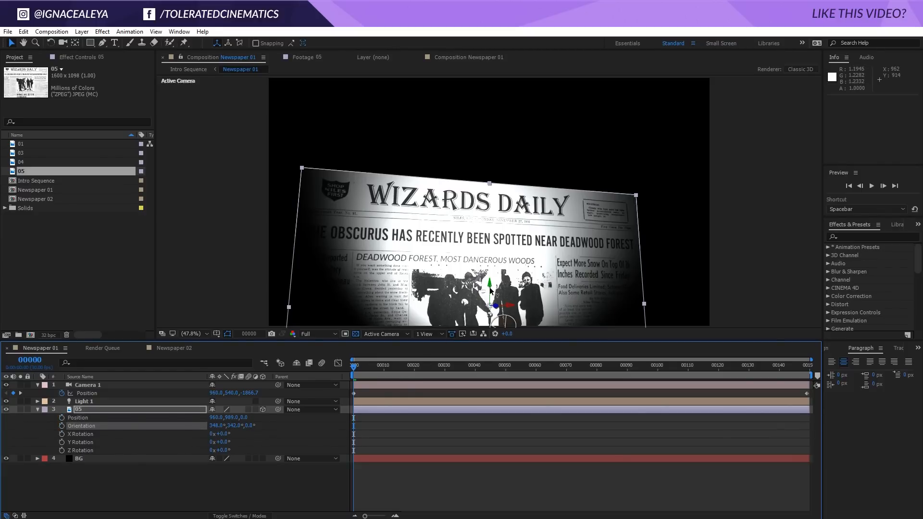
Move layer 05 up to about 960, 481.3, 107.9 and rotate its orientation to about 0.7°, 356.7°, 0.7°.
left_click_drag(490, 290, 502, 170)
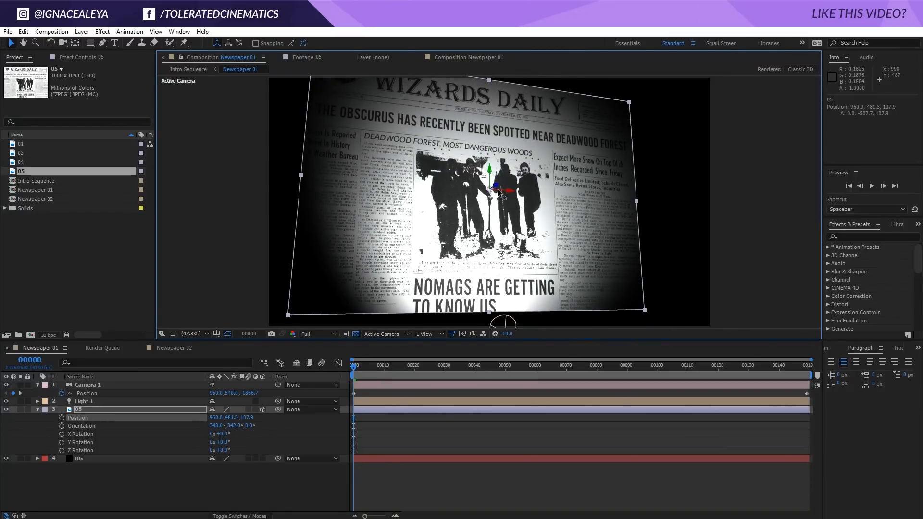
key("w")
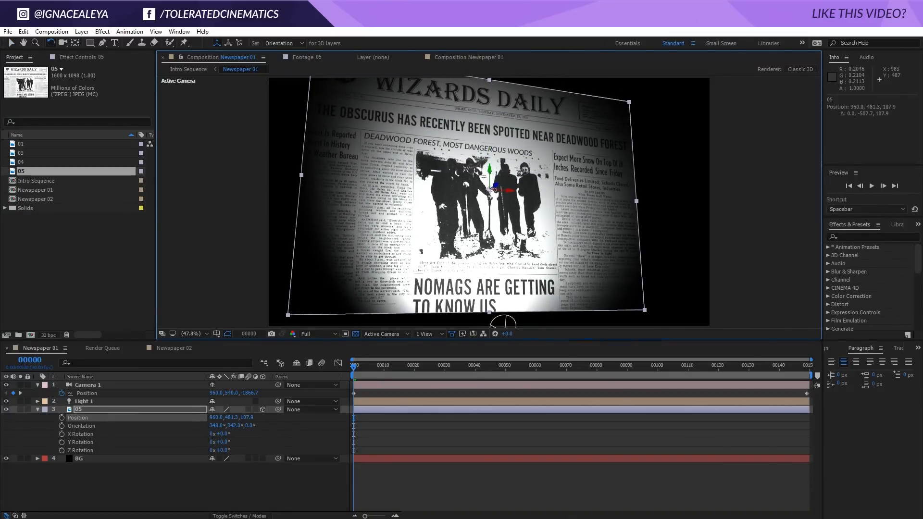
left_click_drag(490, 178, 506, 197)
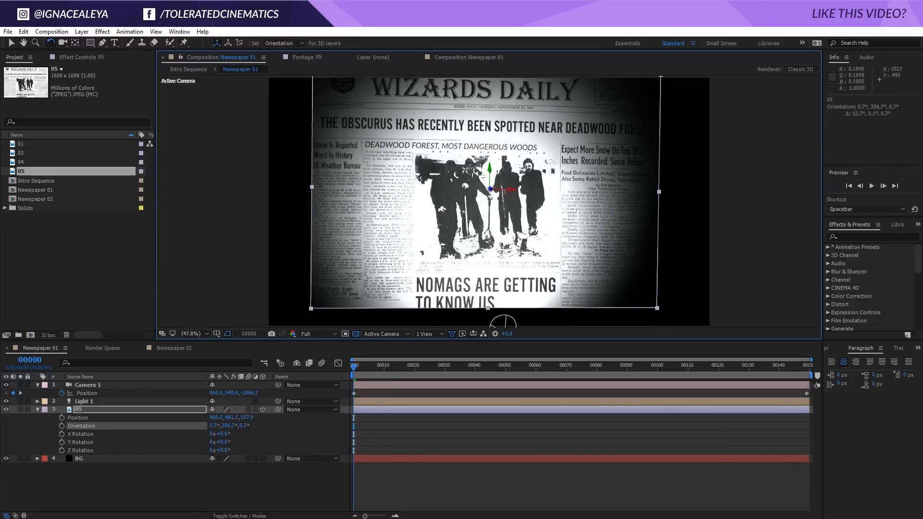
key("v")
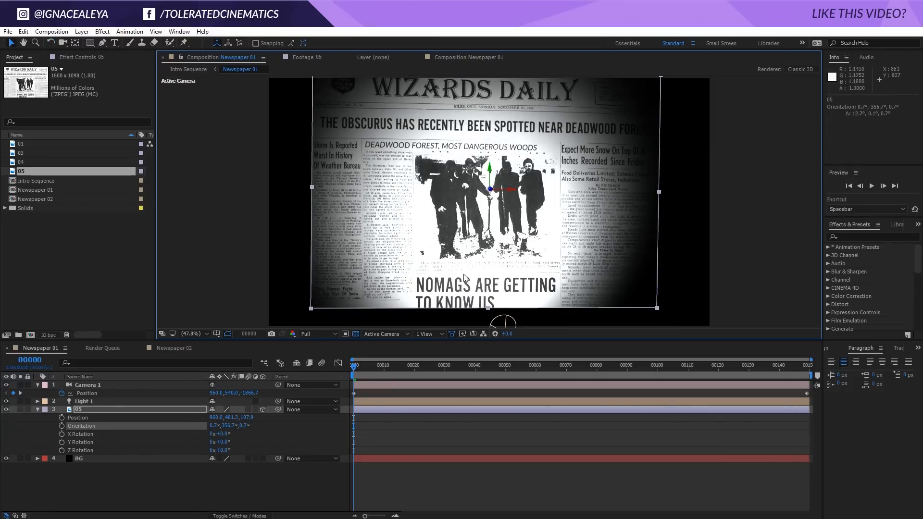
Pre-compose layer 05 as "Newspaper 05", leaving all attributes in Newspaper 01.
left_click(133, 409)
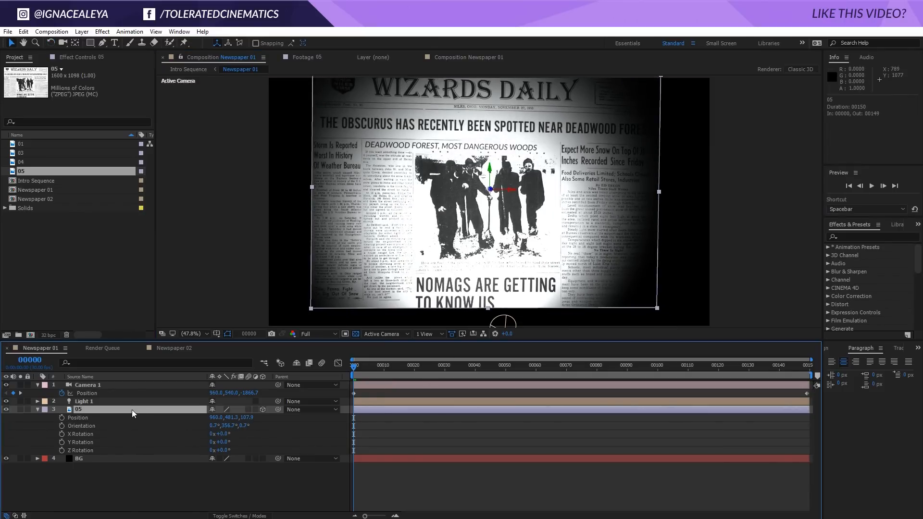
left_click(81, 31)
left_click(86, 391)
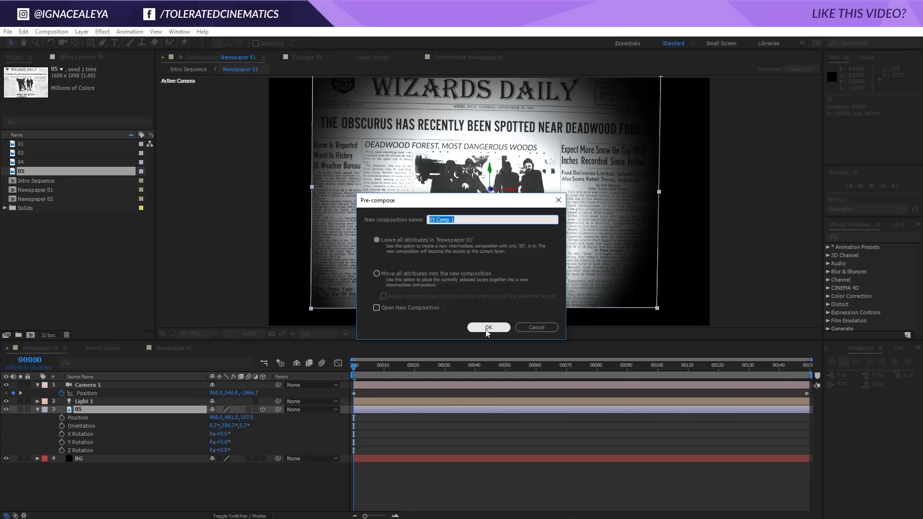
type("Newspaper 05")
left_click(489, 327)
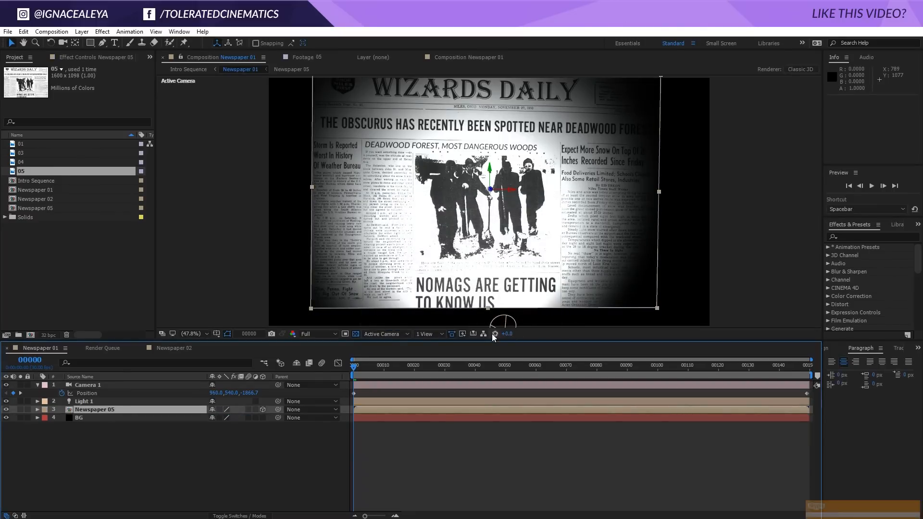
In the Newspaper 05 composition, draw a closed four-point Pen mask on layer 05 around the photo of the four men.
double_click(123, 410)
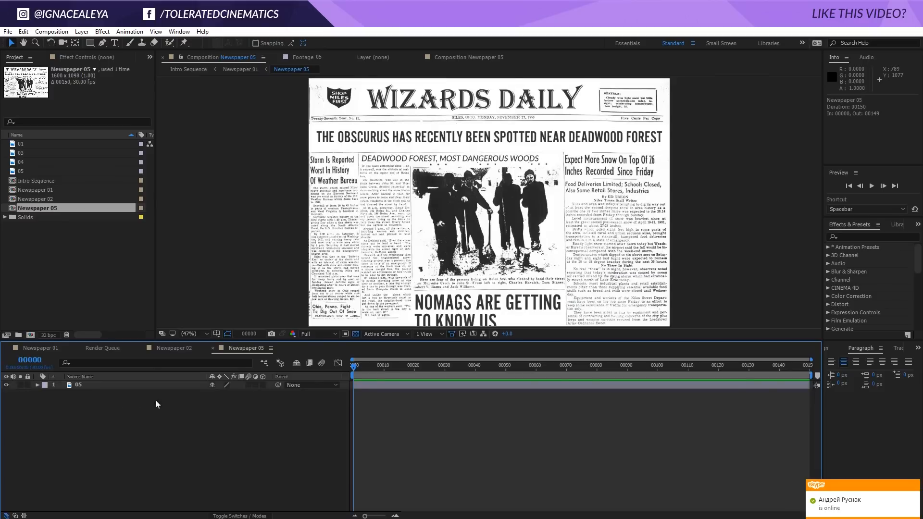
scroll(405, 232, "up", 2)
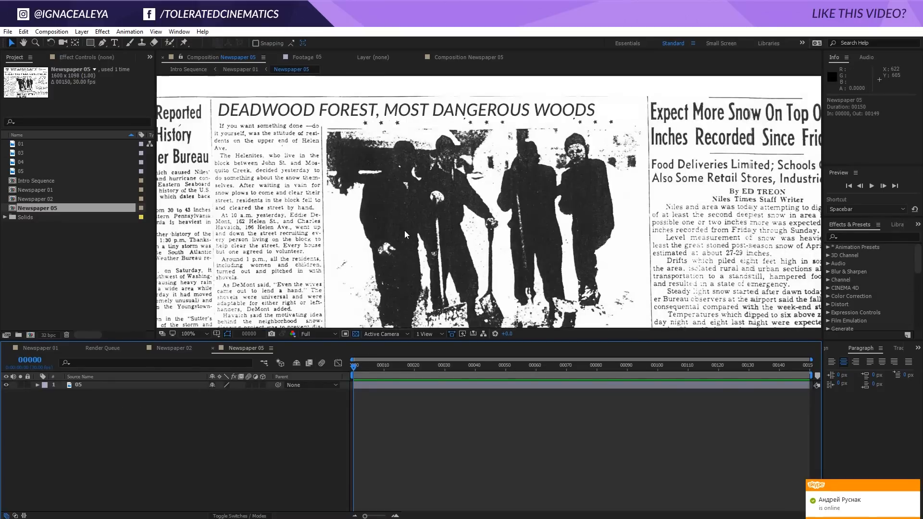
left_click(102, 42)
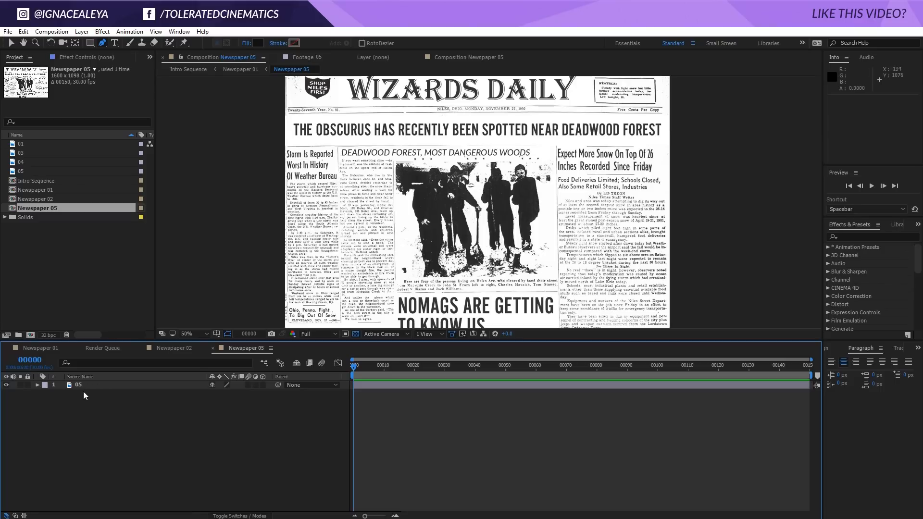
left_click(90, 385)
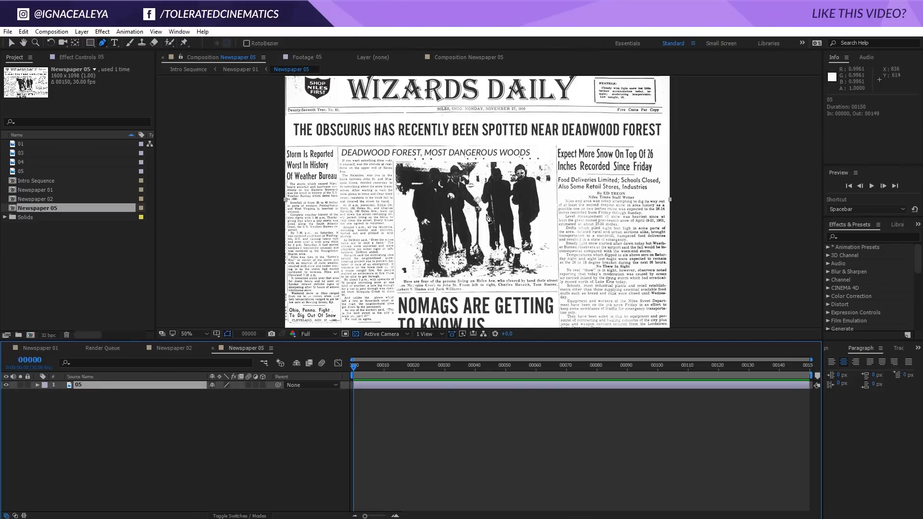
scroll(321, 144, "up", 1)
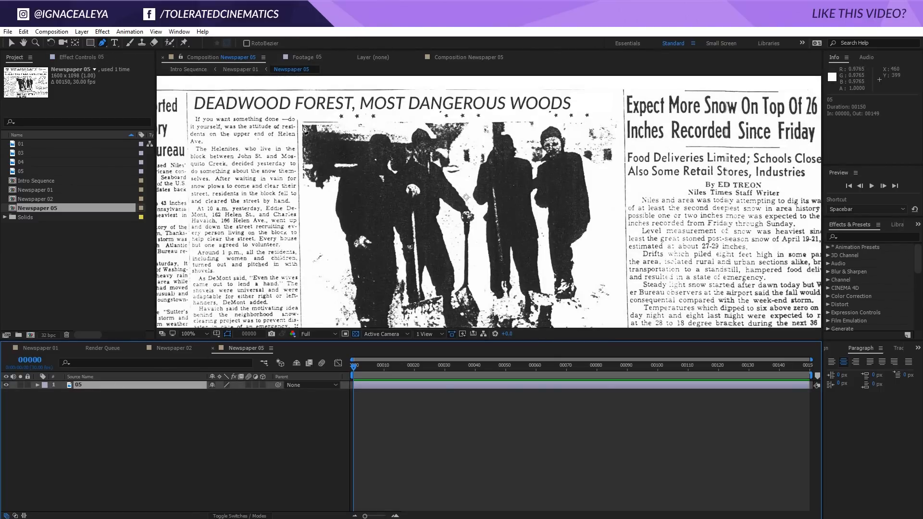
left_click(302, 124)
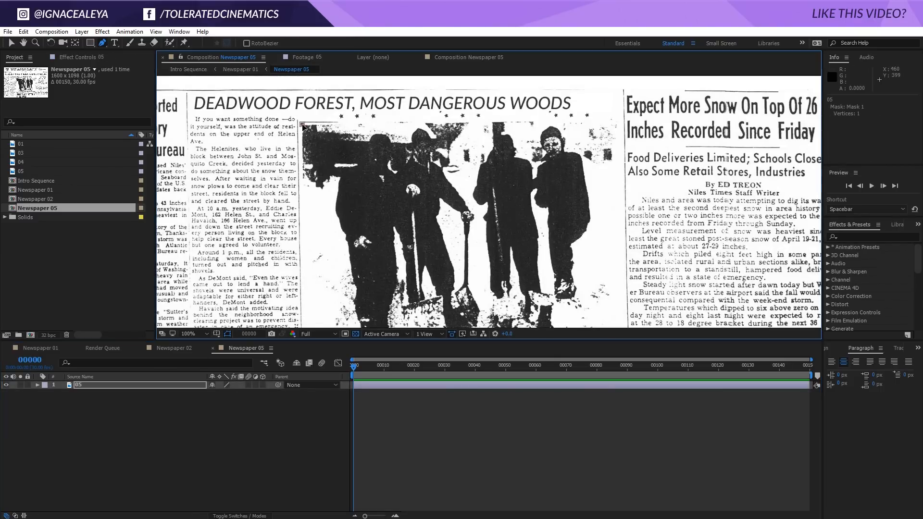
left_click(621, 121)
scroll(620, 192, "down", 4)
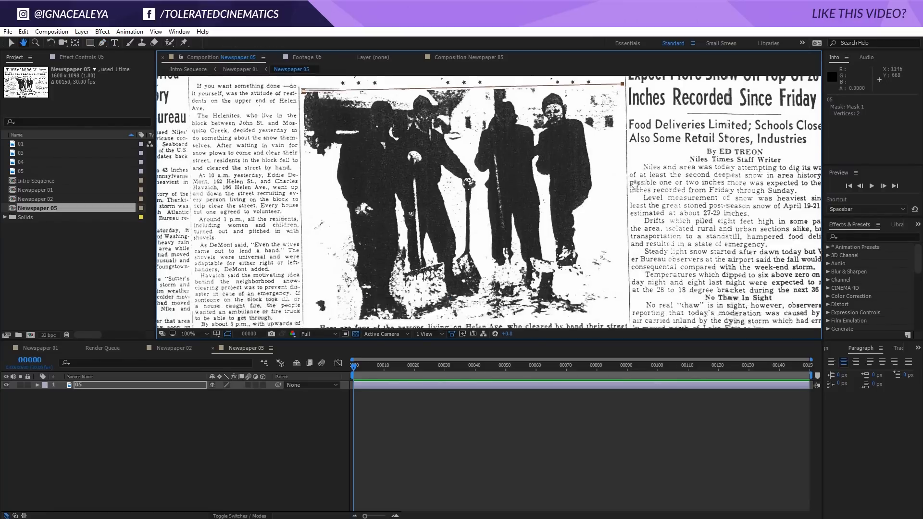
left_click(617, 233)
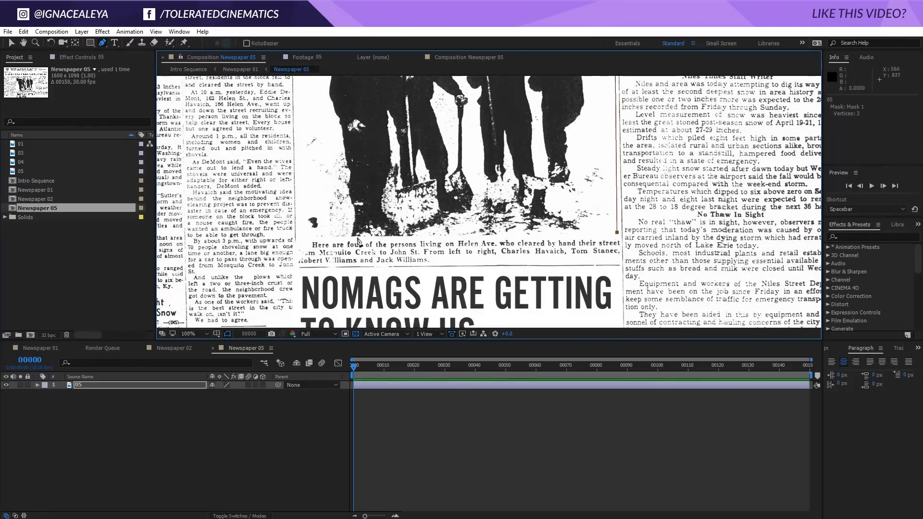
left_click(301, 236)
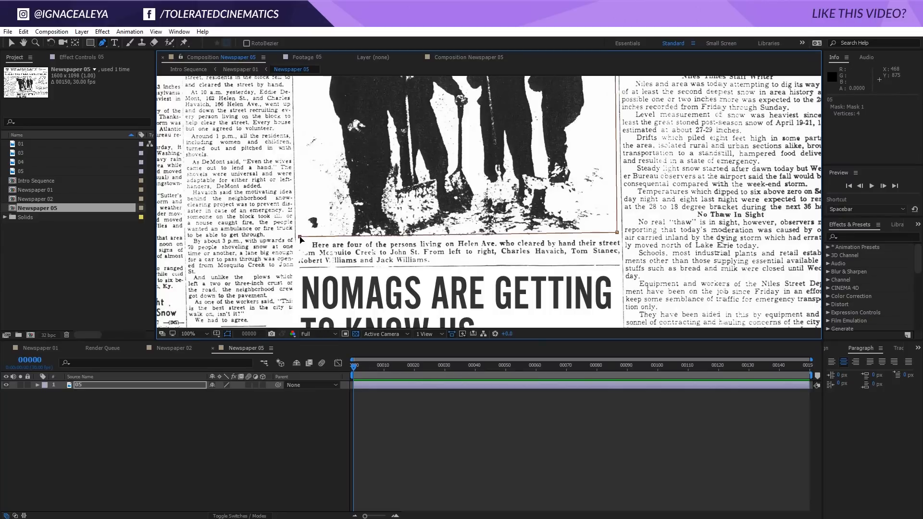
scroll(301, 238, "up", 5)
left_click(301, 146)
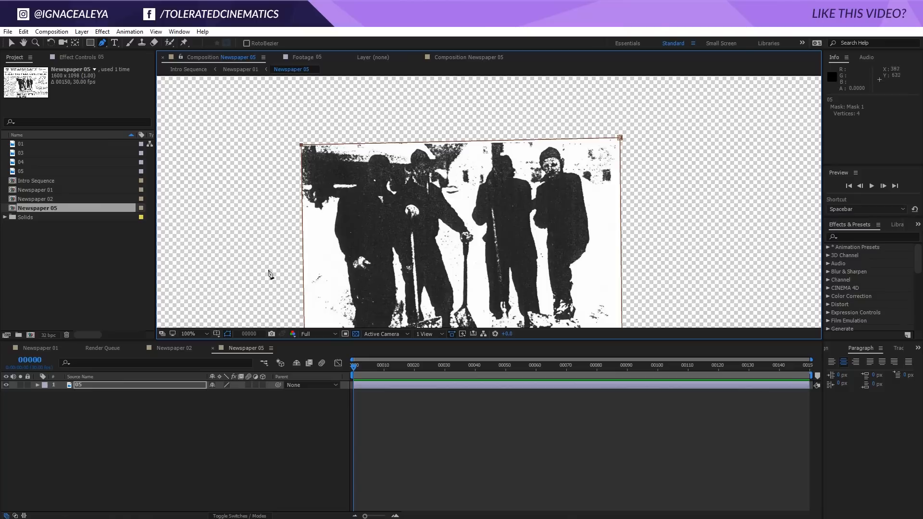
Set layer 05's mask mode to Subtract to cut the photo out of the newspaper.
key("m")
left_click(223, 392)
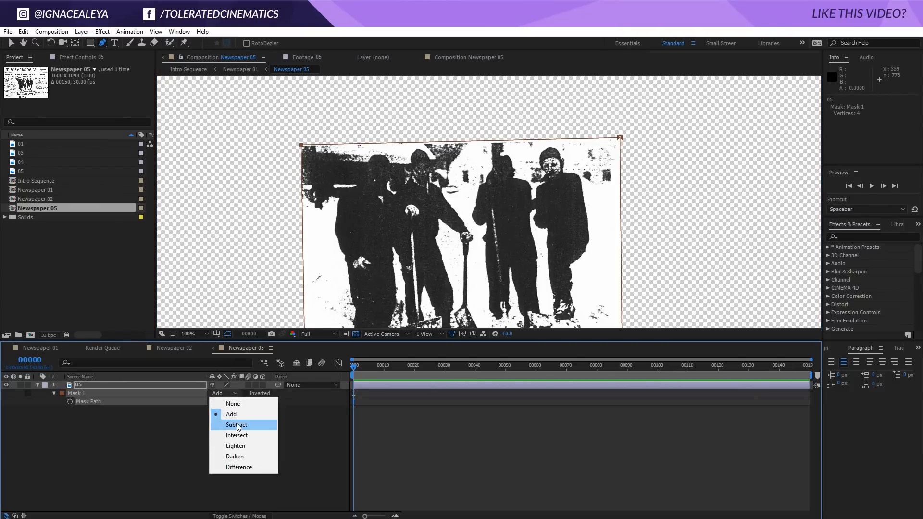
left_click(237, 423)
left_click(222, 435)
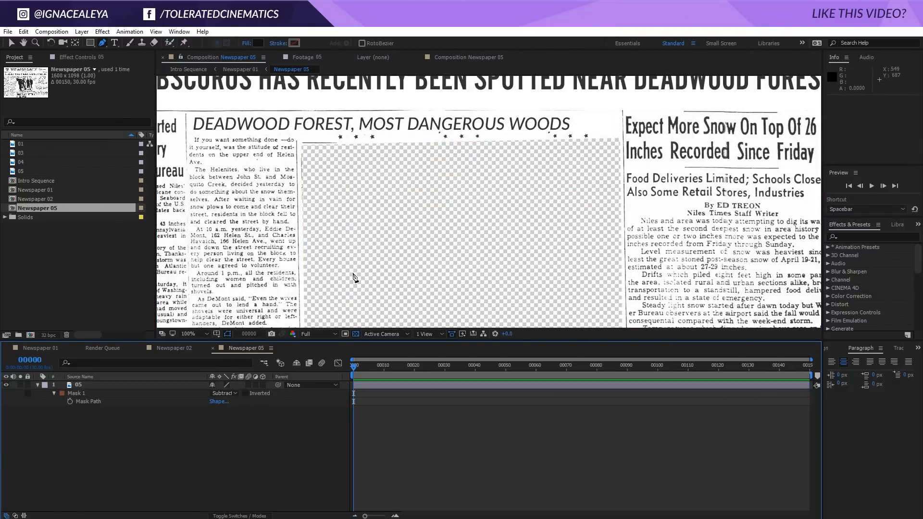
scroll(400, 214, "down", 1)
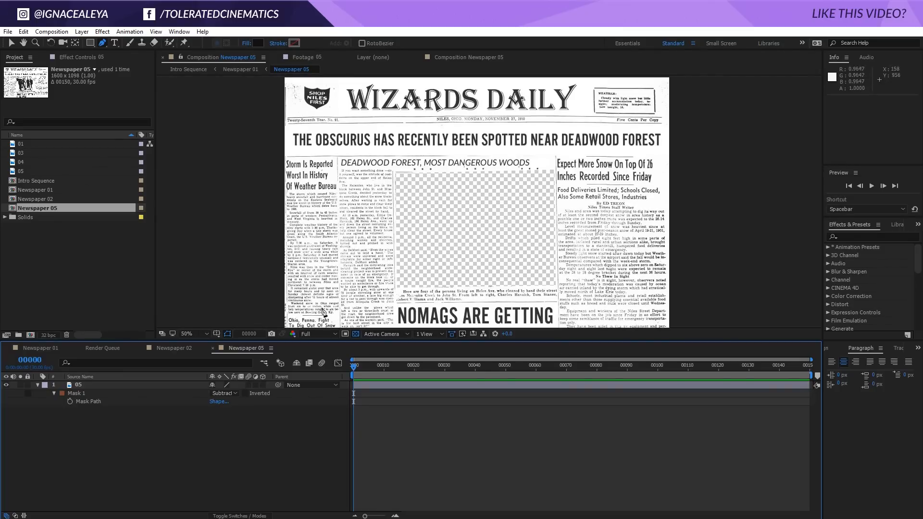
Import the video file Footage.mp4 into the project.
right_click(64, 272)
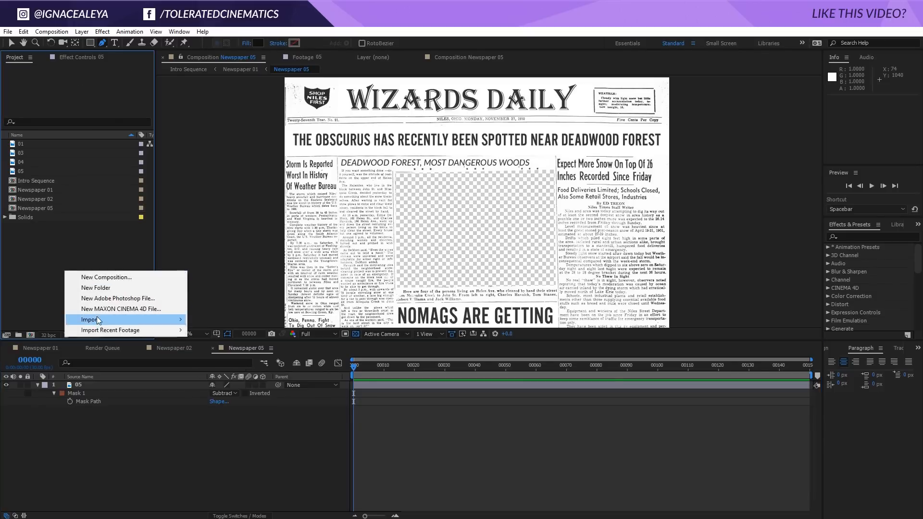
mouse_move(96, 318)
left_click(237, 321)
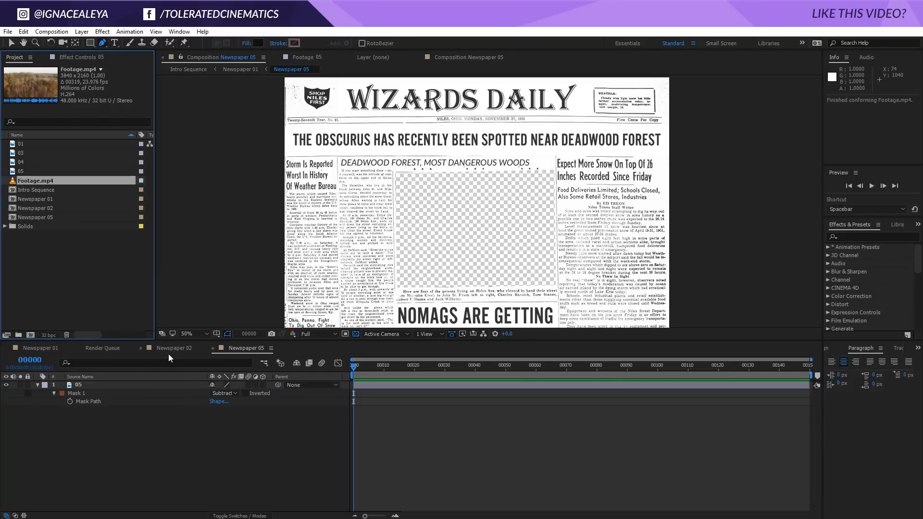
Check how the photo cut-out looks in the Newspaper 01 composition.
left_click(170, 348)
left_click(38, 348)
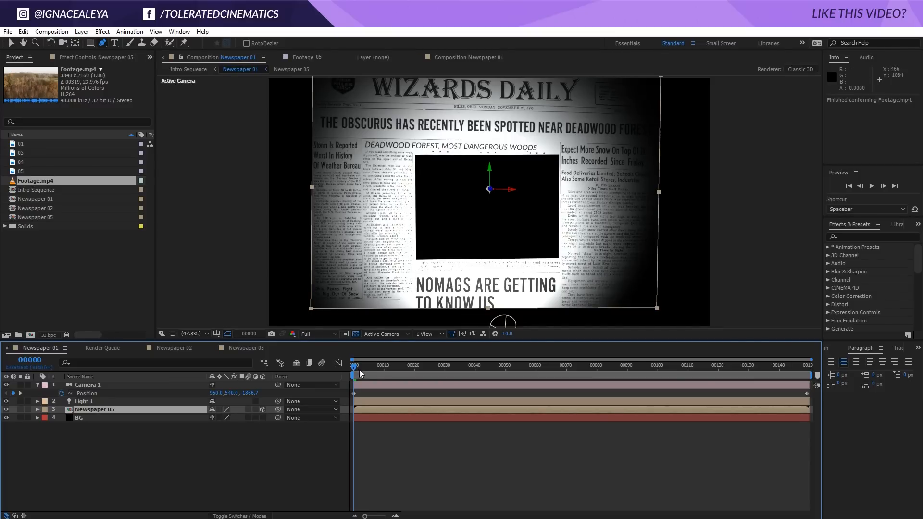
left_click_drag(359, 370, 343, 400)
In the Newspaper 05 composition, raise the upper two corner points of layer 05's Mask 1 slightly so the opening's upper edge is straight.
left_click(237, 350)
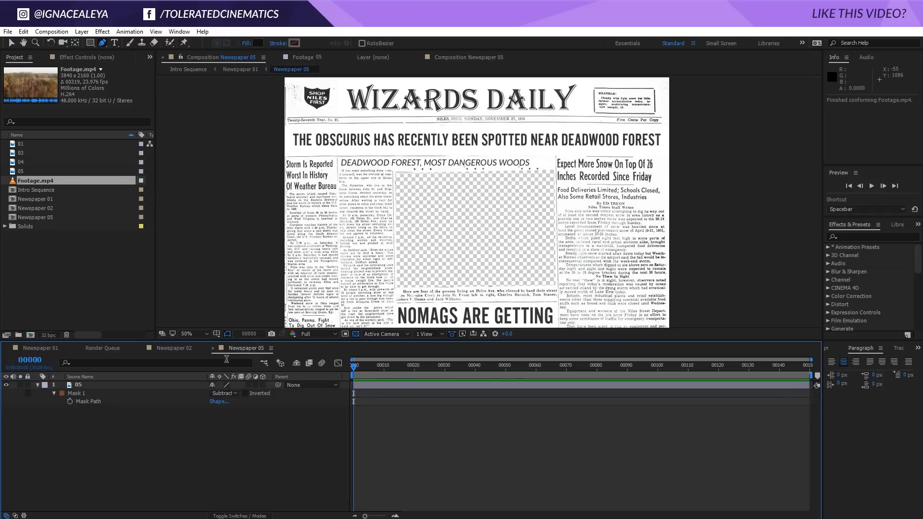
left_click(106, 396)
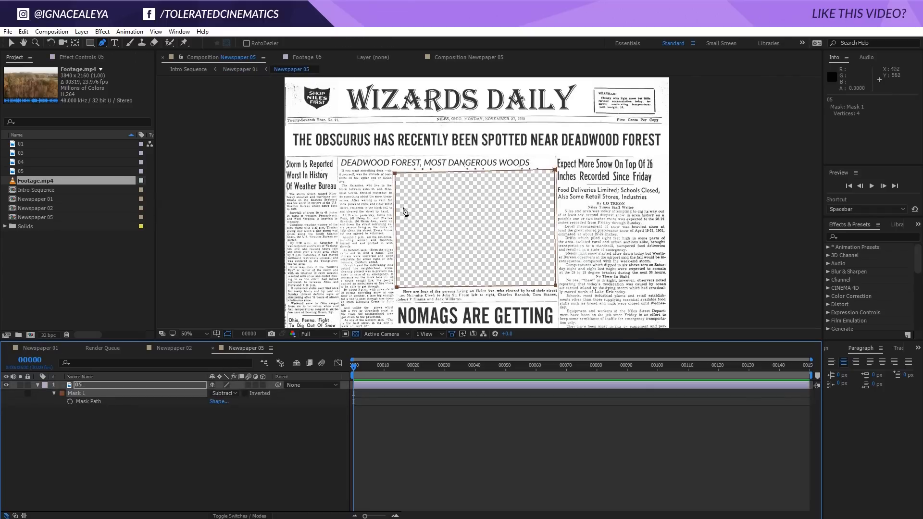
left_click(12, 43)
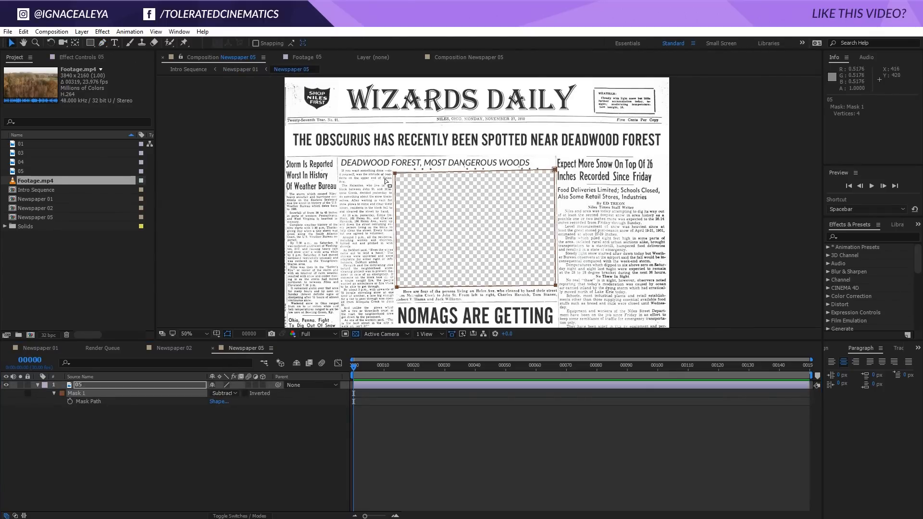
left_click_drag(396, 173, 395, 168)
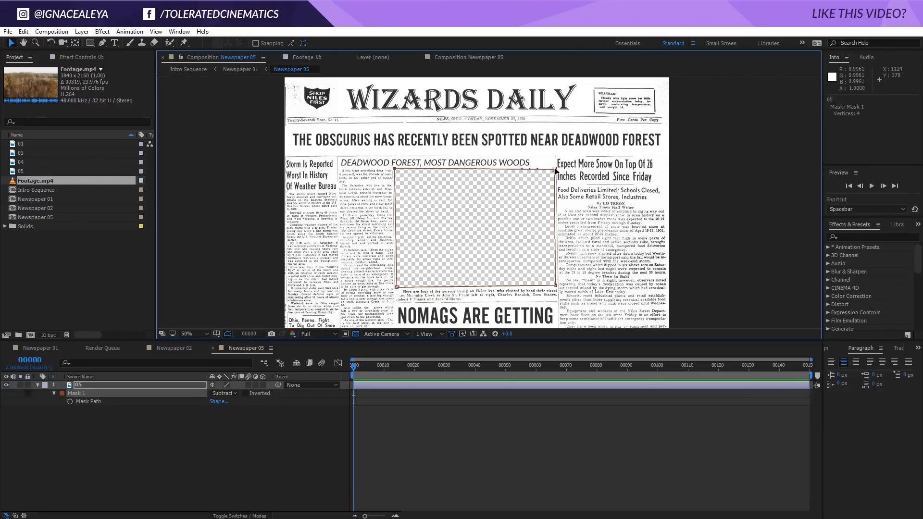
left_click(563, 379)
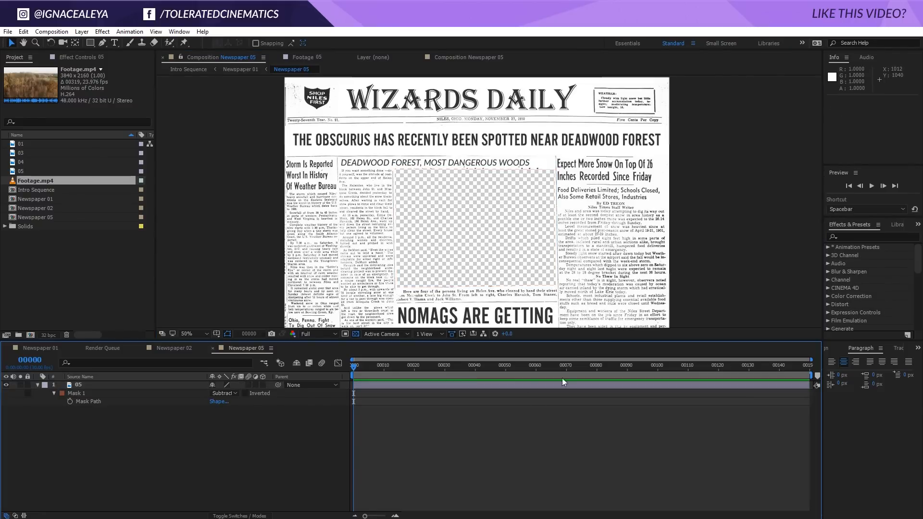
left_click(514, 386)
left_click(555, 170)
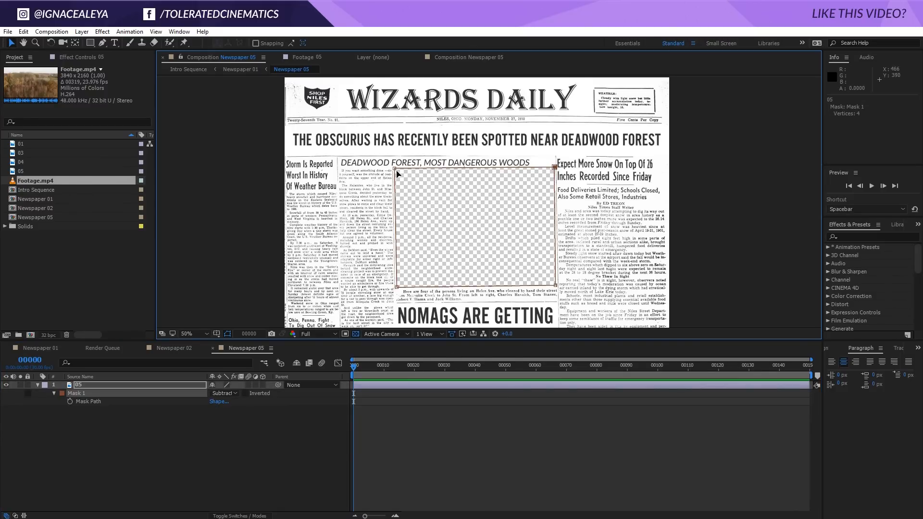
left_click(443, 417)
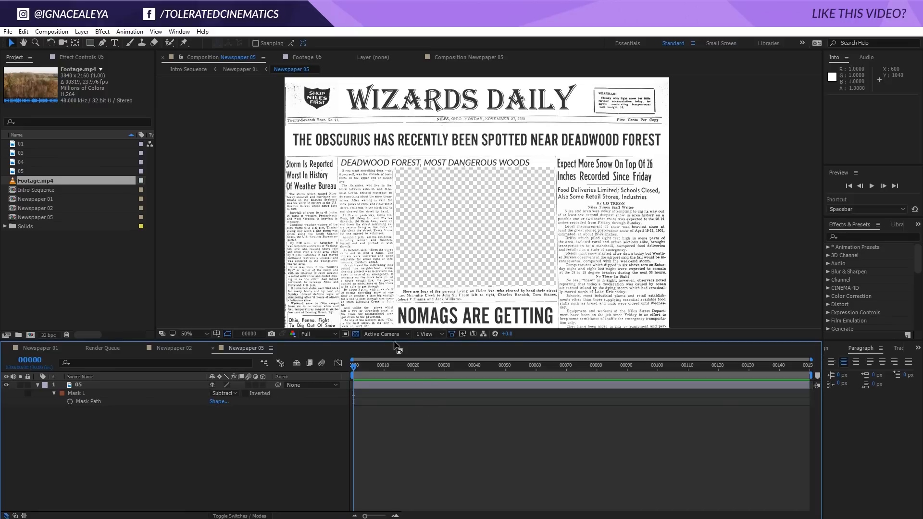
Place Footage.mp4 beneath the Newspaper 05 layer in the Newspaper 01 composition and make it a 3D layer.
left_click(47, 350)
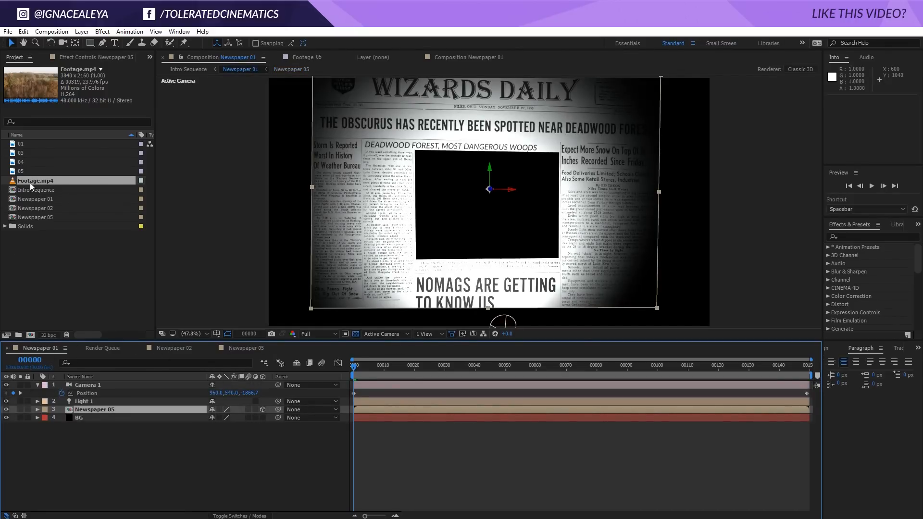
left_click_drag(30, 182, 99, 416)
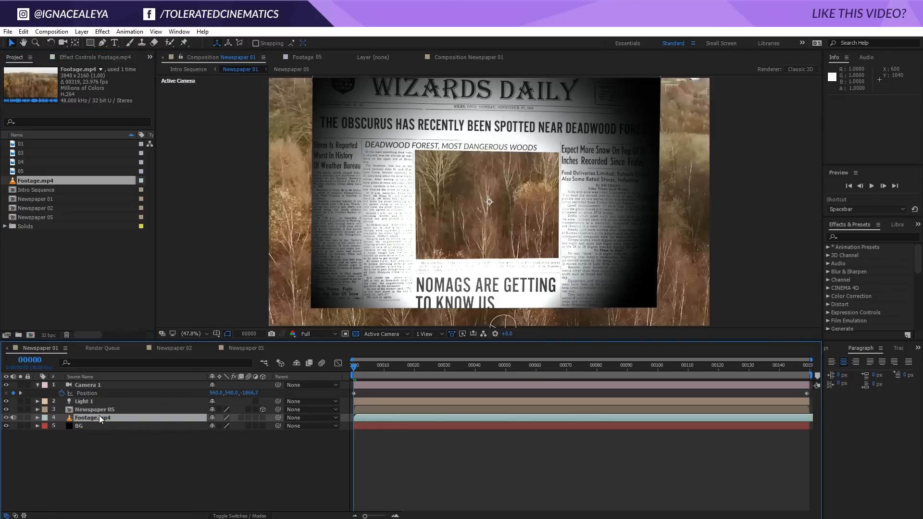
left_click(263, 417)
Copy the Position value from the Newspaper 05 layer onto the Footage.mp4 layer.
left_click(128, 408)
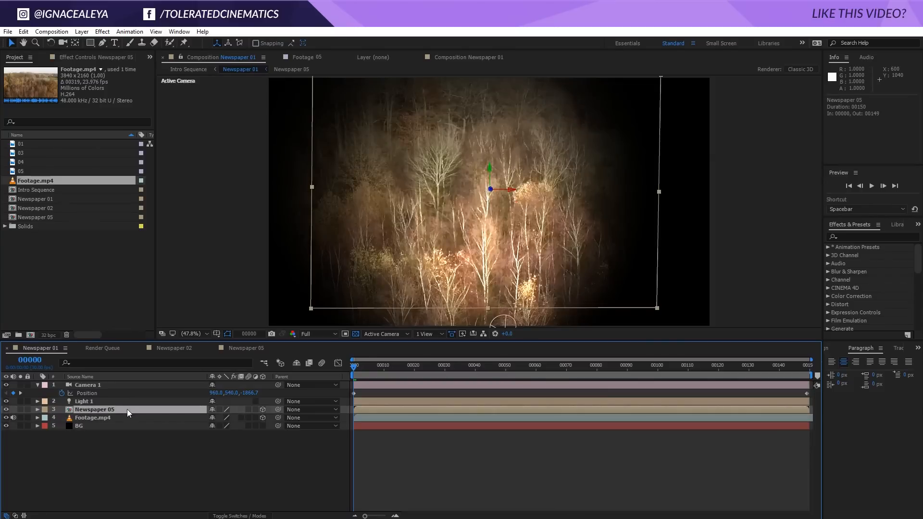
key("p")
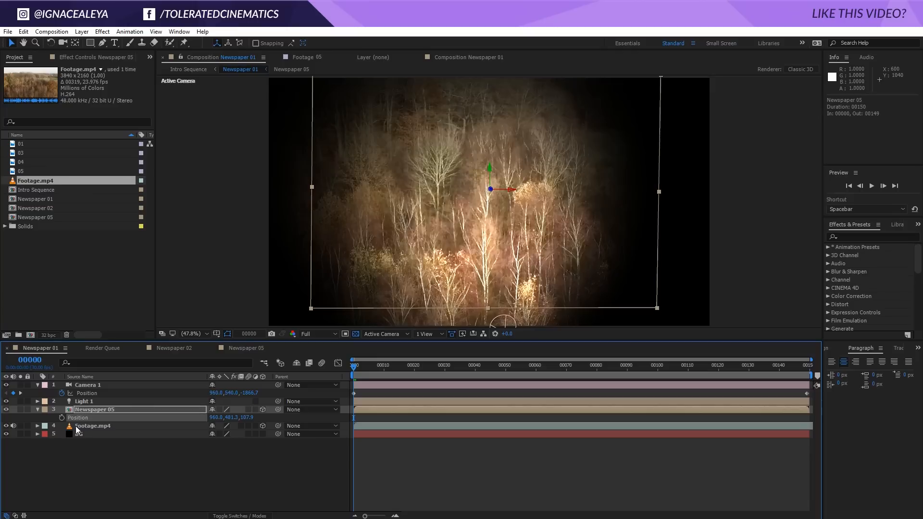
left_click(97, 427)
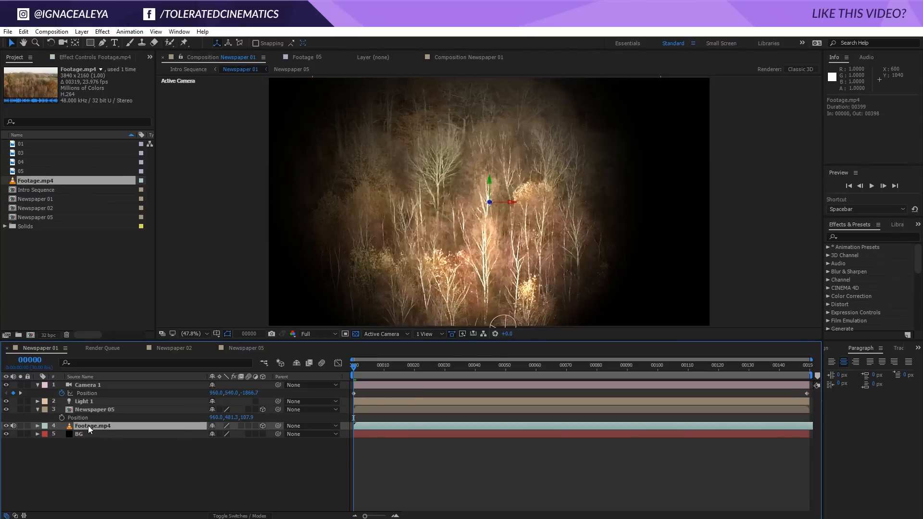
key("ctrl+v")
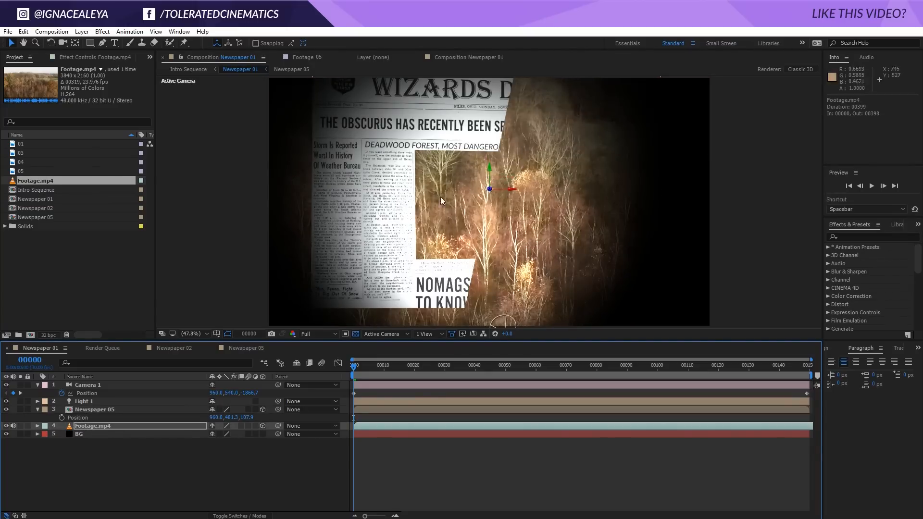
Copy the Orientation value from the Newspaper 05 layer onto the Footage.mp4 layer.
left_click(105, 409)
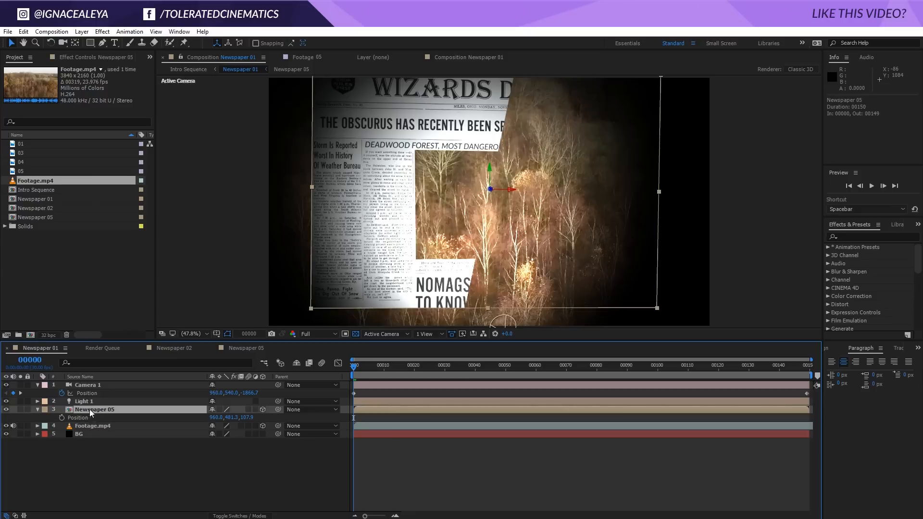
key("r")
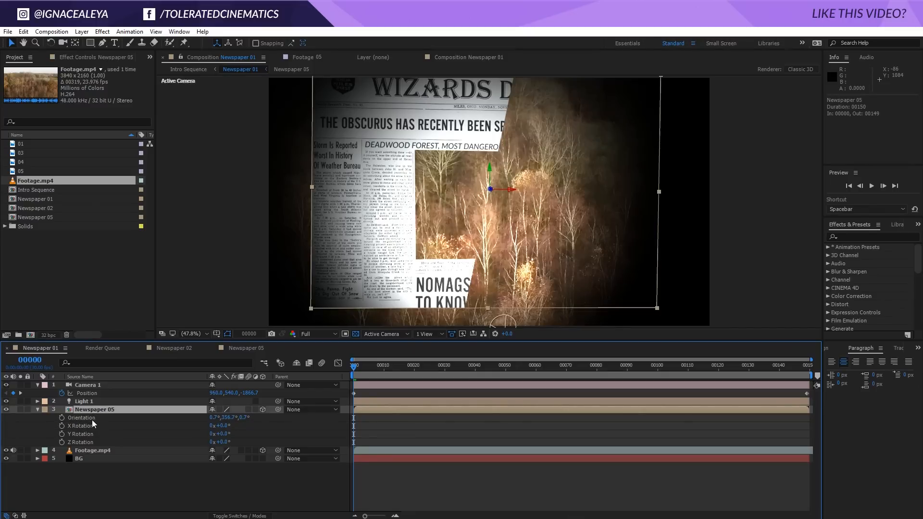
left_click(93, 417)
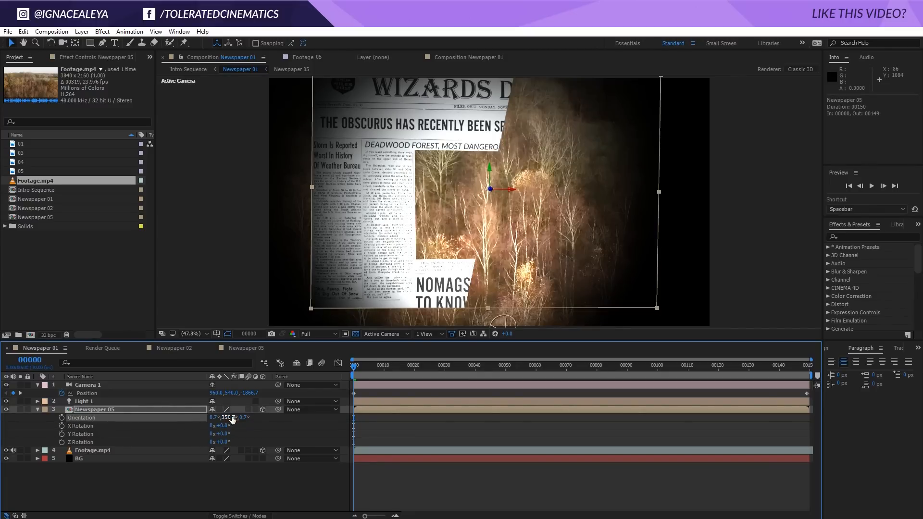
left_click_drag(232, 419, 217, 423)
left_click(91, 452)
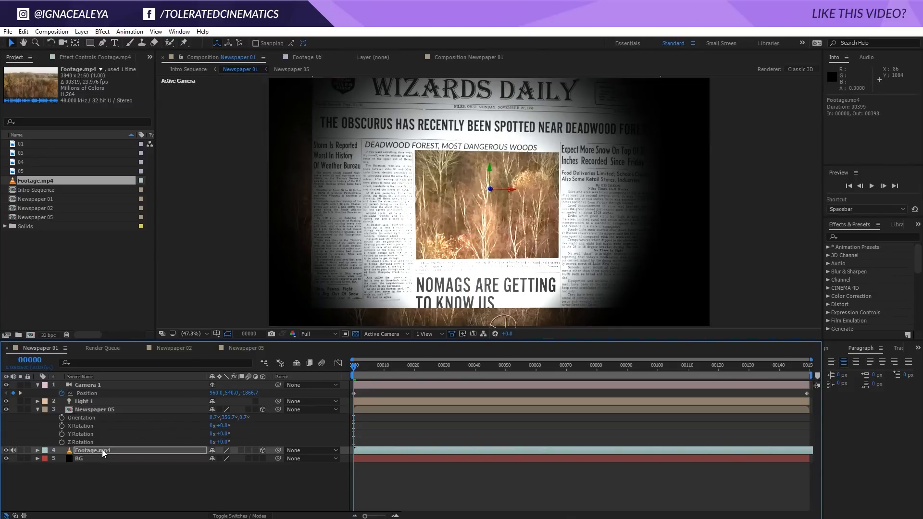
Set the Z position of Footage.mp4 to about 108.9 so it sits just behind the newspaper.
left_click(102, 449)
key("p")
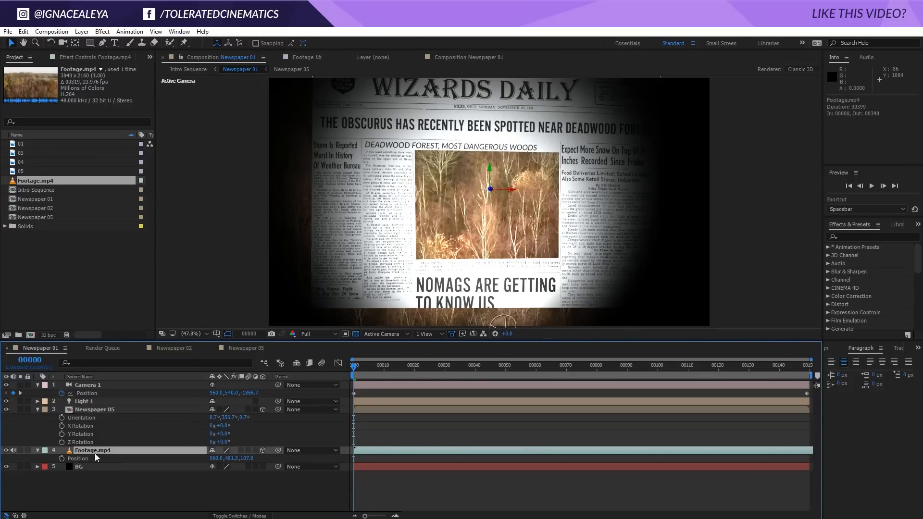
left_click(243, 459)
left_click(237, 469)
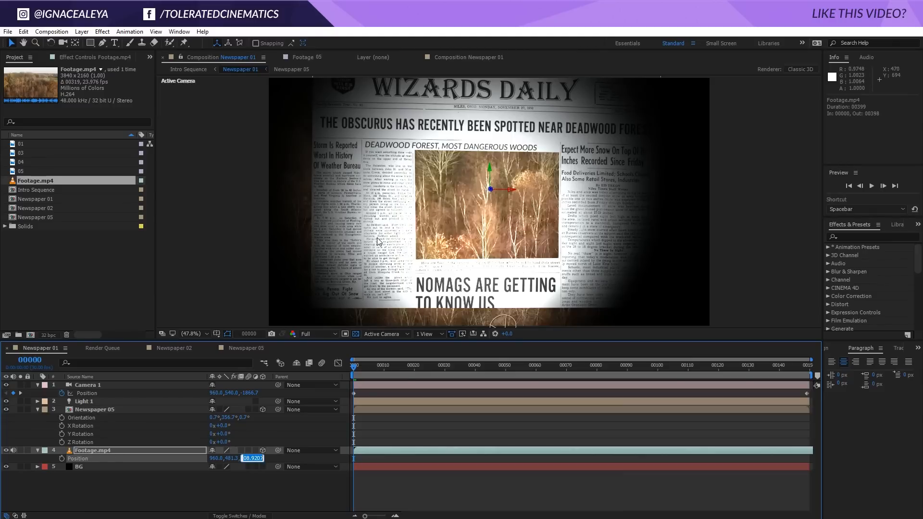
left_click(162, 467)
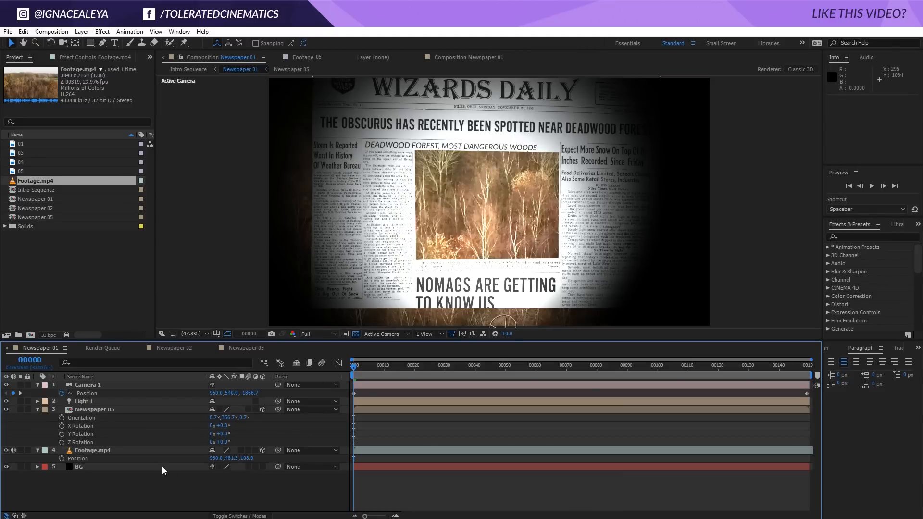
Scale Footage.mp4 down to 23.7% and lower it to fill the photo opening in the newspaper.
left_click(132, 451)
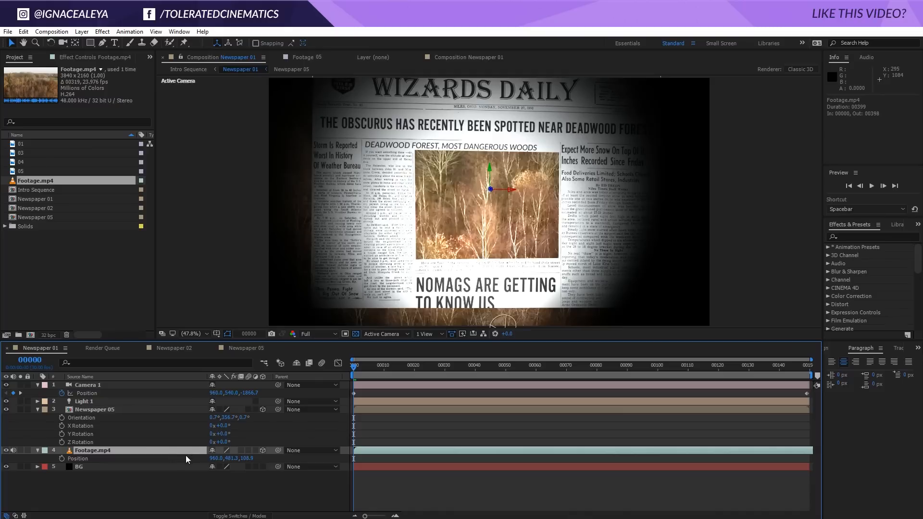
key("s")
left_click_drag(220, 459, 189, 467)
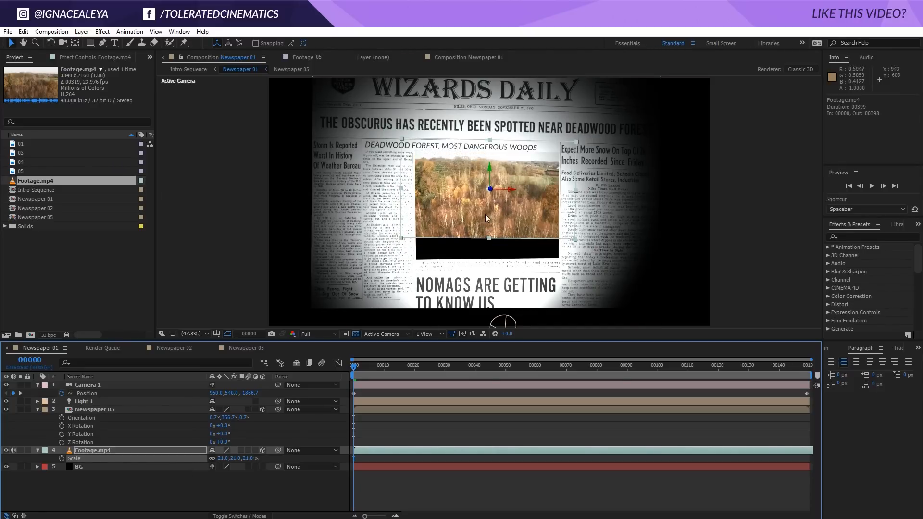
left_click_drag(490, 171, 488, 196)
left_click_drag(576, 260, 587, 269)
left_click_drag(489, 190, 488, 187)
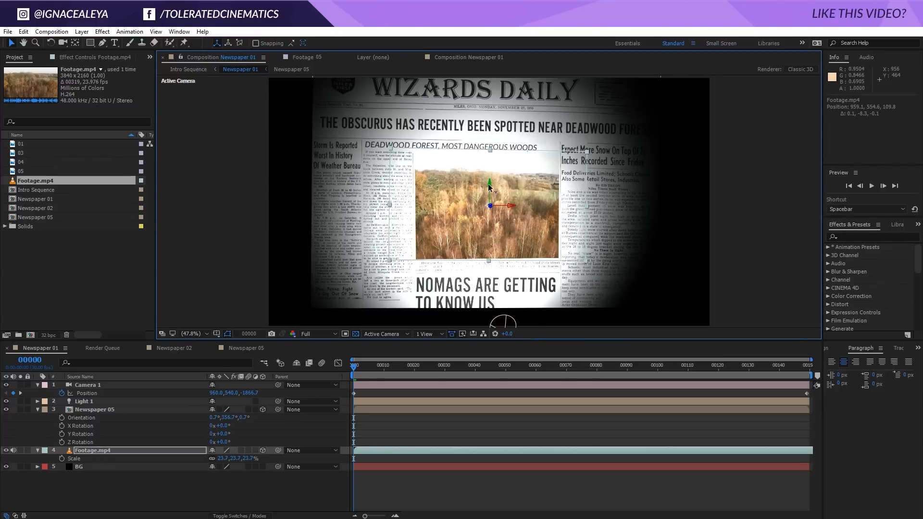
Preview the camera move in Newspaper 01 and examine how the footage fills the opening at frame 95.
left_click(483, 423)
key("space")
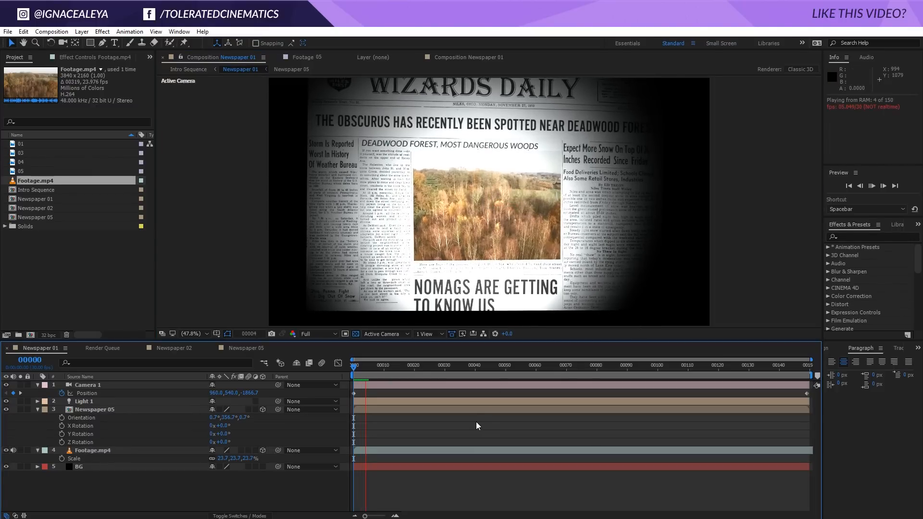
left_click_drag(355, 368, 643, 416)
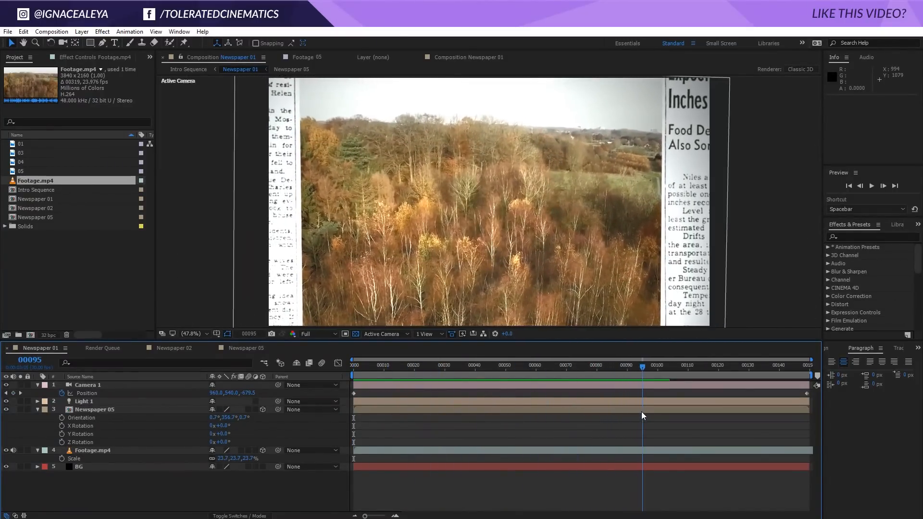
Add Position and Orientation keyframes to Footage.mp4 and move both keyframes to frame 78.
left_click(160, 452)
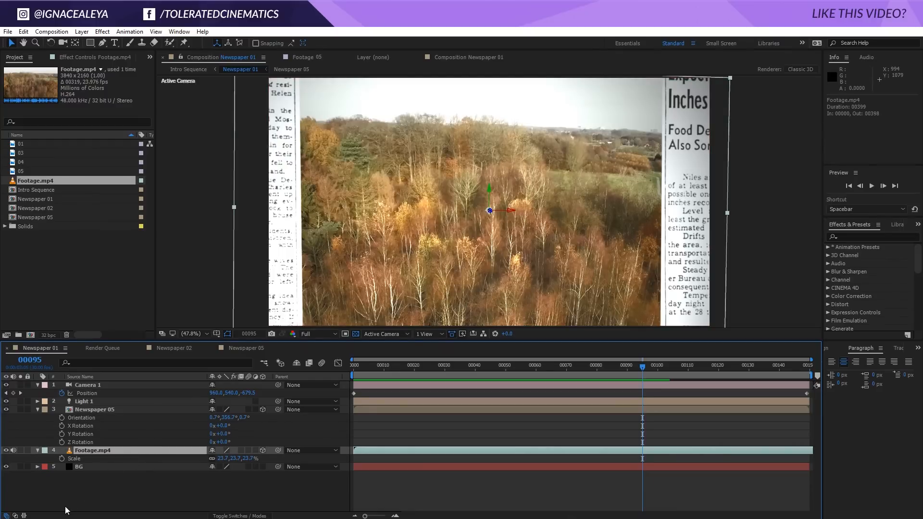
key("p")
key("shift+r")
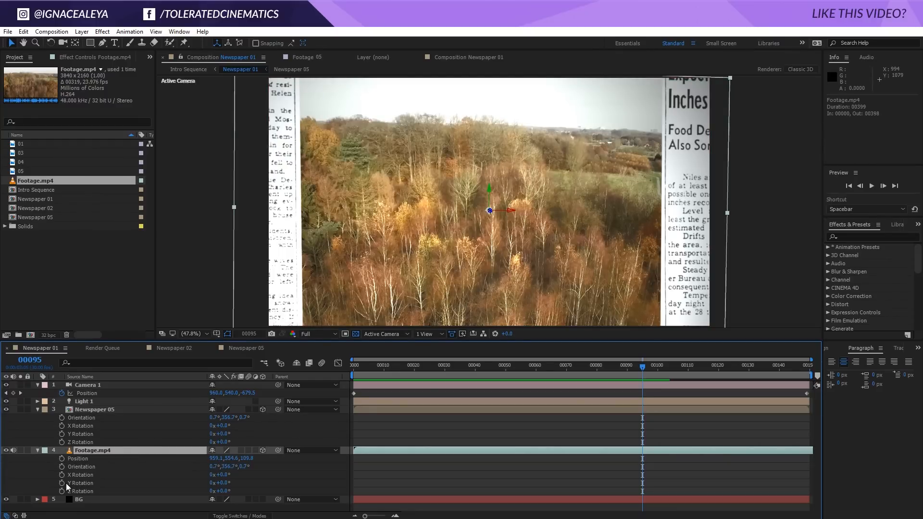
left_click(62, 467)
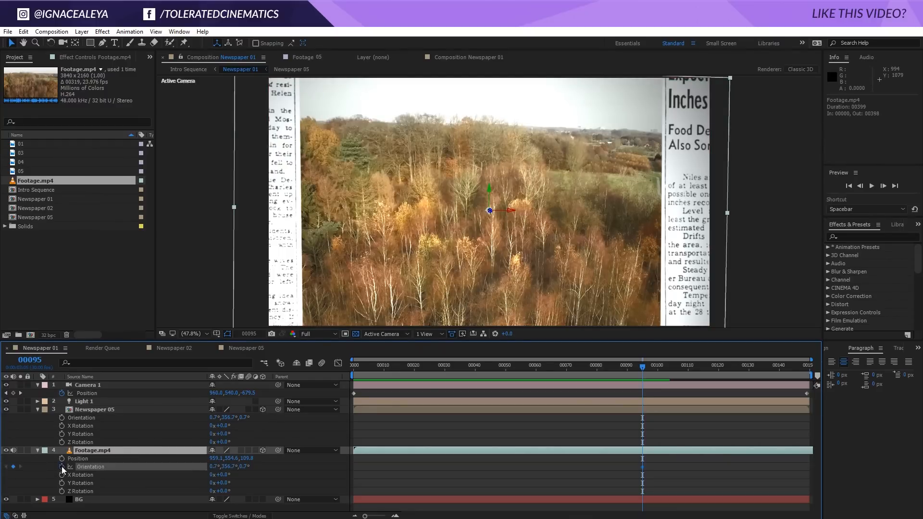
left_click(62, 458)
left_click_drag(627, 458, 590, 480)
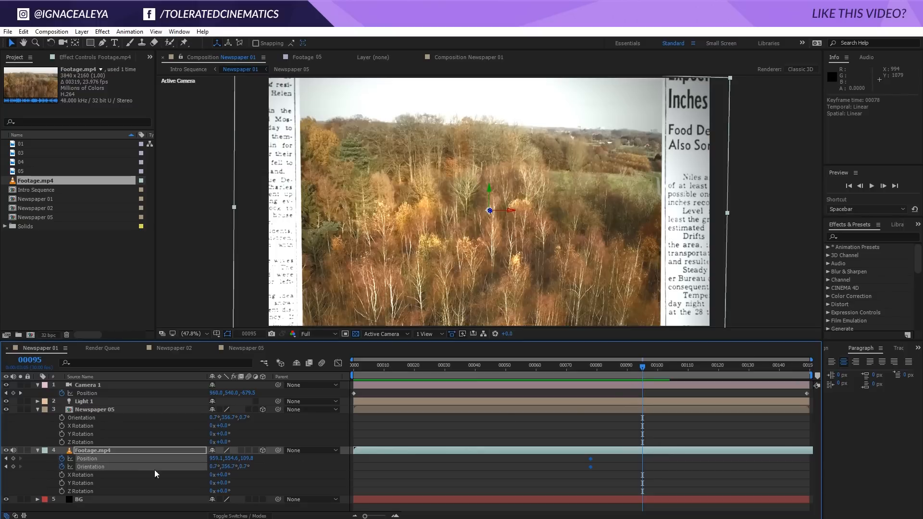
At frame 95, set the Z position of Footage.mp4 to 154.8.
left_click(161, 448)
left_click(345, 490)
left_click(165, 451)
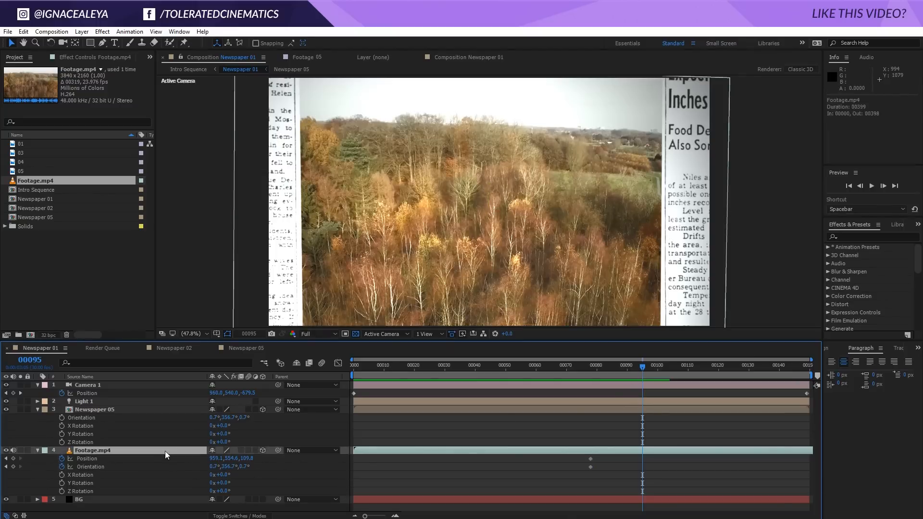
mouse_move(244, 463)
left_mouse_down()
mouse_move(288, 454)
mouse_move(261, 456)
left_mouse_up()
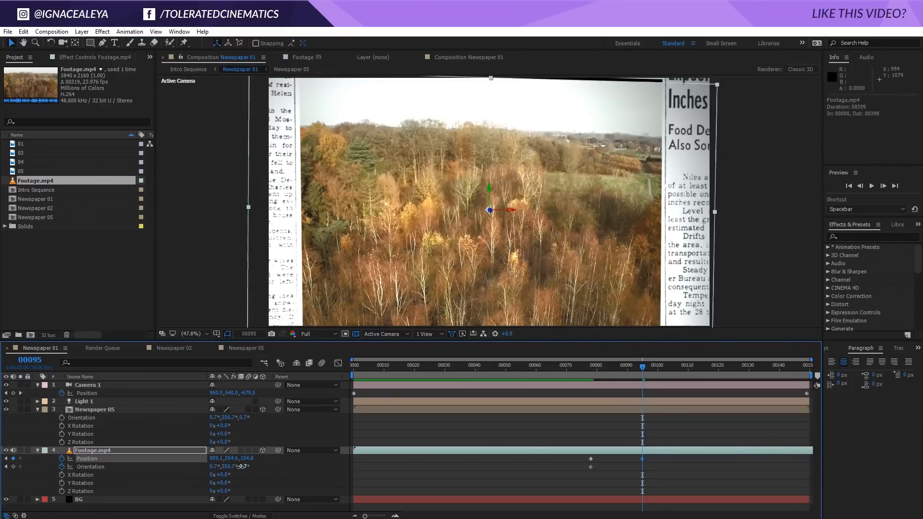
At frame 95, set the Orientation of Footage.mp4 to 0, 0, 0 and raise the layer to a Y position of 542.6.
left_click(242, 467)
type("0")
key("Return")
left_click(229, 467)
type("0")
key("Return")
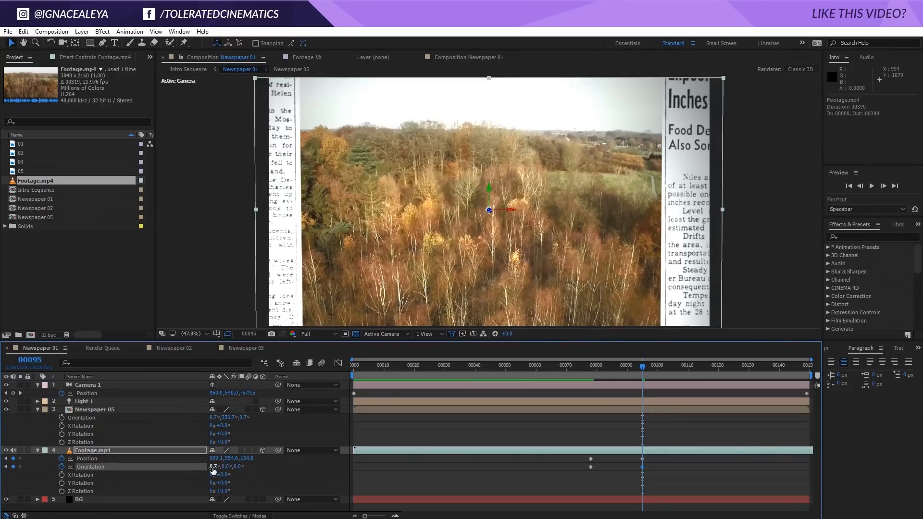
left_click(213, 467)
type("0")
key("Return")
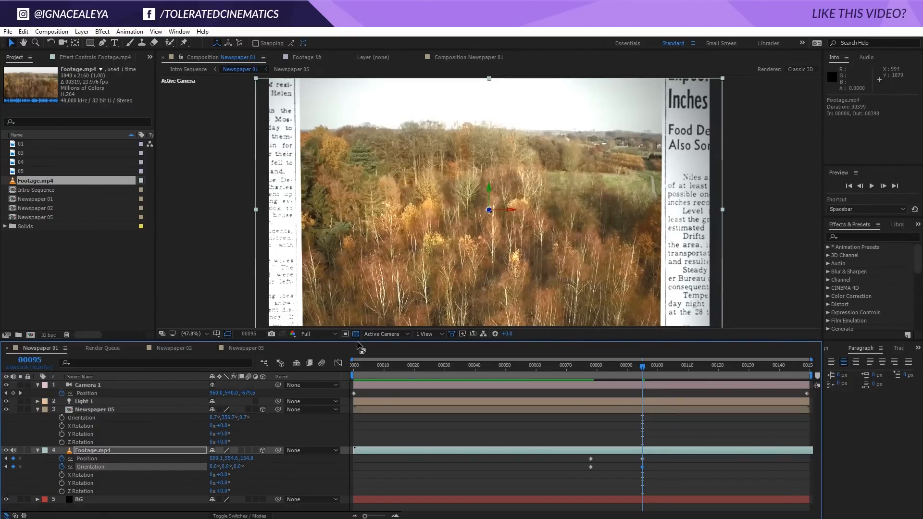
scroll(490, 243, "down", 2)
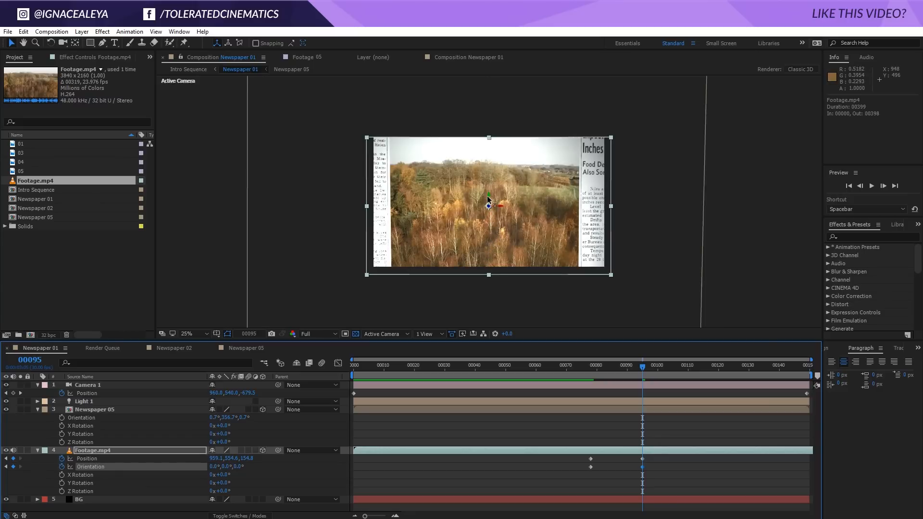
left_click_drag(488, 197, 490, 195)
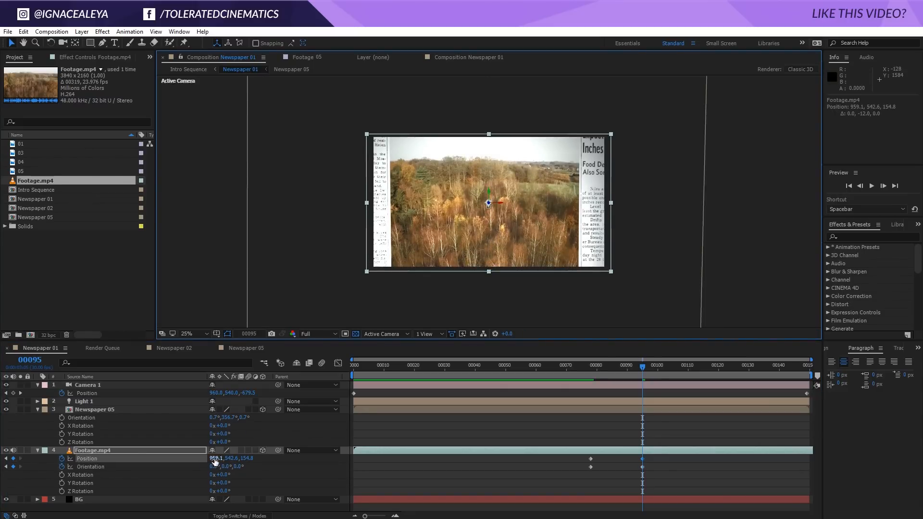
At frame 95, set the Z position of Footage.mp4 to 200.8 and preview the move up to that frame.
left_click(244, 459)
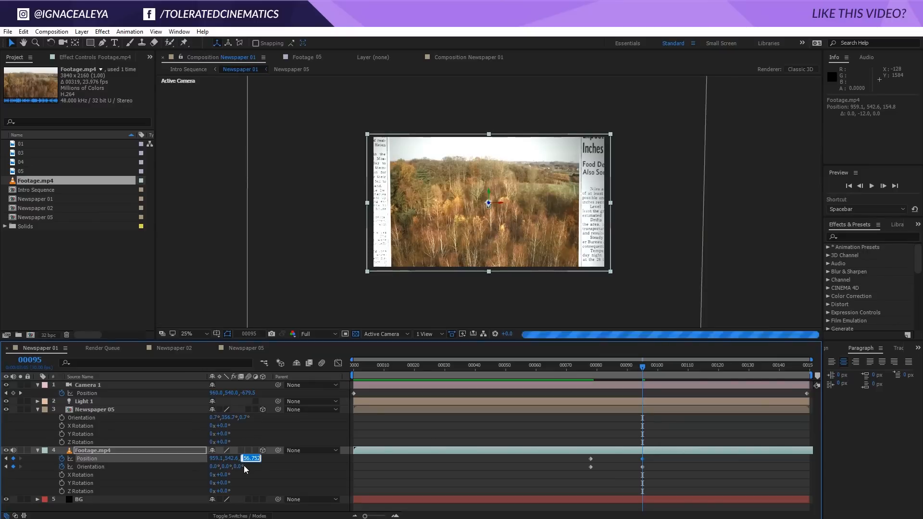
key("Up")
key("Up")
key("Up")
key("Up")
key("Up")
key("Up")
key("Up")
key("Up")
key("Up")
key("Up")
key("Up")
key("Up")
key("Up")
key("Up")
key("Up")
key("Up")
key("Up")
key("Up")
key("Up")
key("Up")
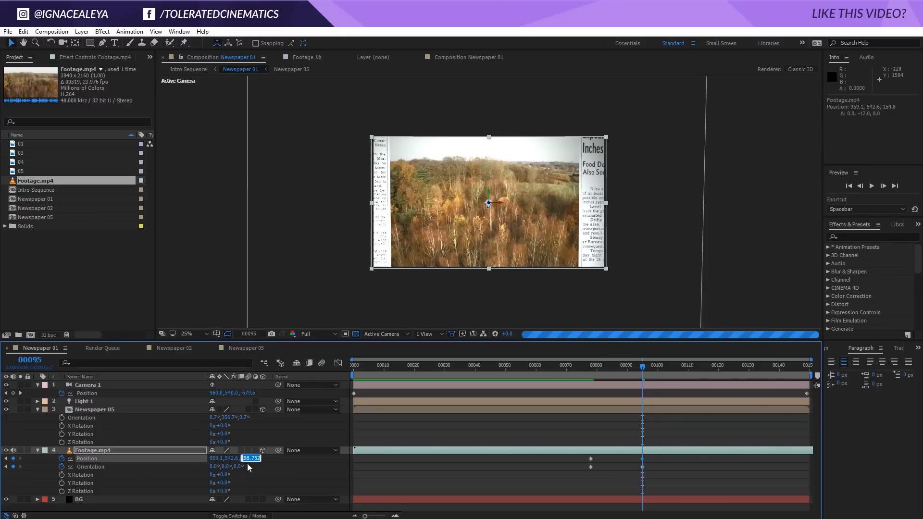
key("Up")
key("Up")
key("Up")
key("Up")
key("Up")
key("Up")
key("Up")
key("Up")
key("Up")
key("Up")
key("Up")
key("Up")
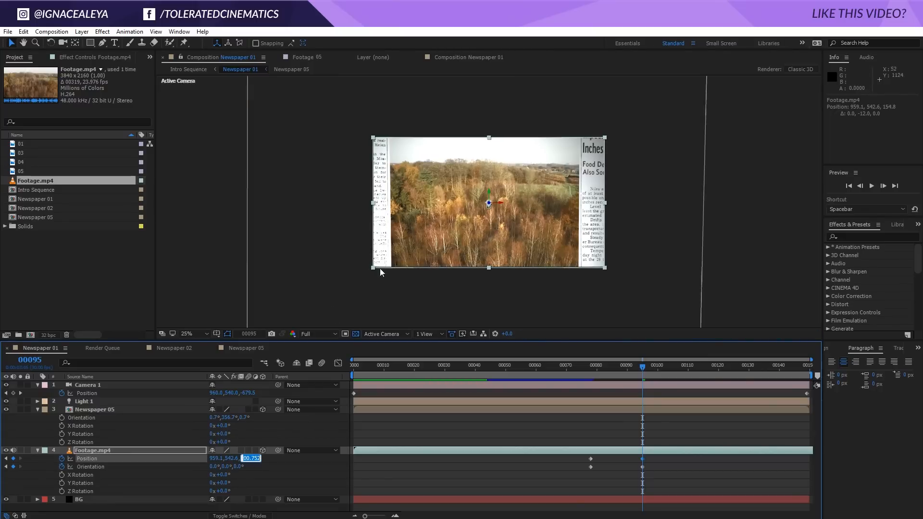
left_click(524, 458)
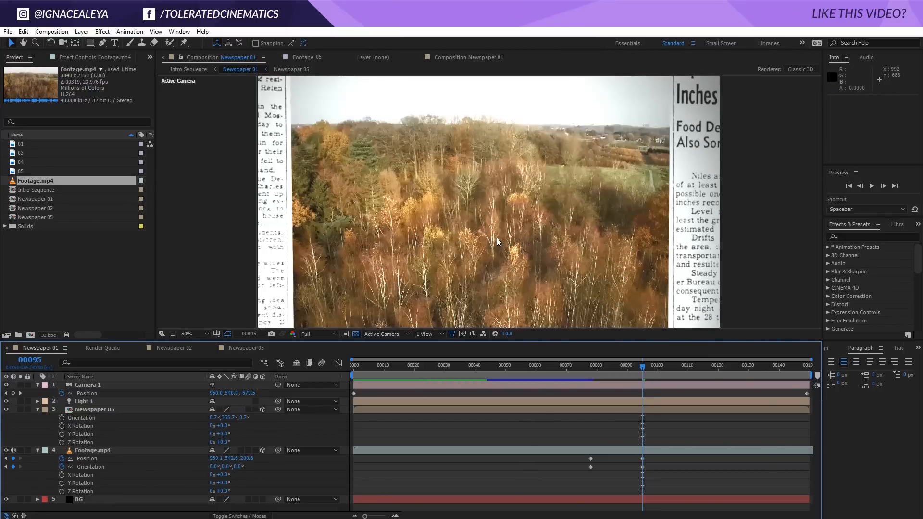
key("period")
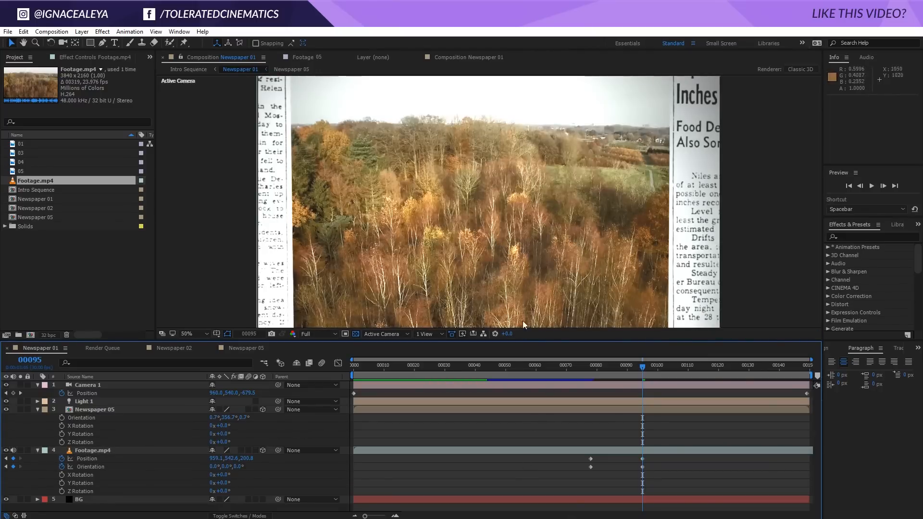
left_click(598, 454)
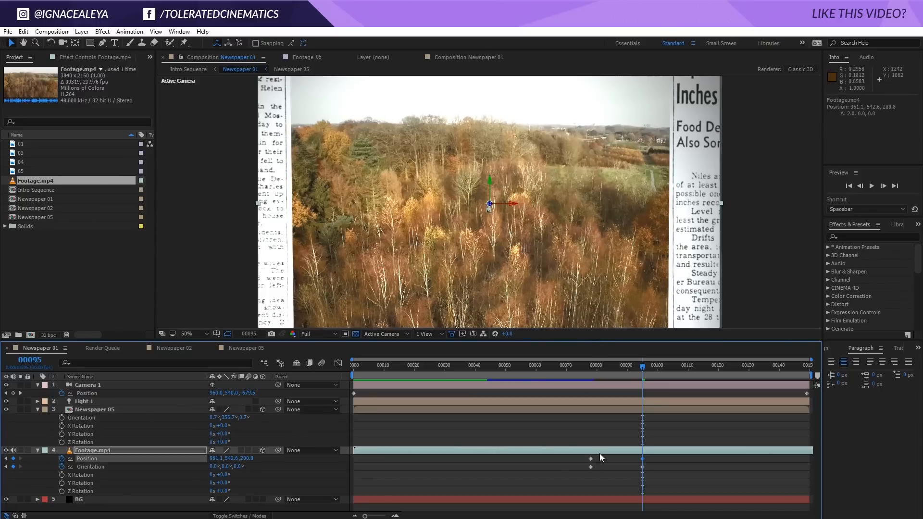
left_click(563, 473)
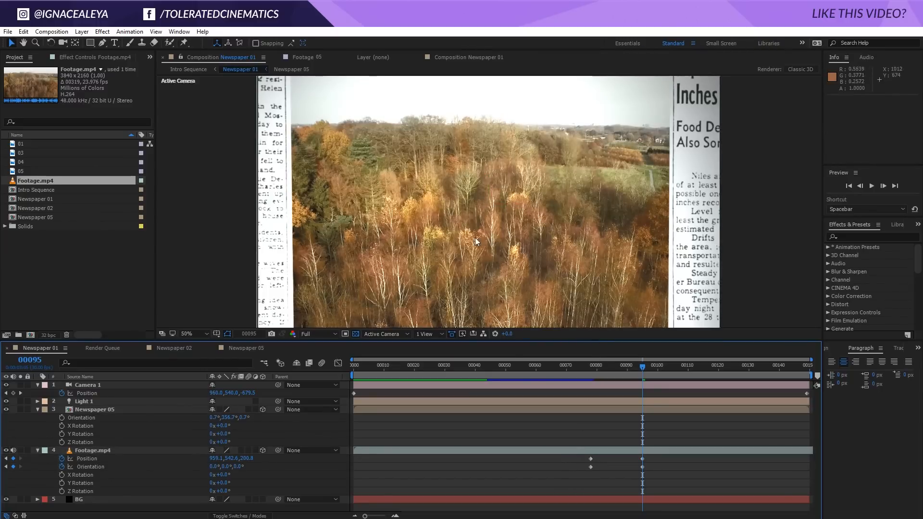
left_click_drag(643, 367, 560, 368)
key("space")
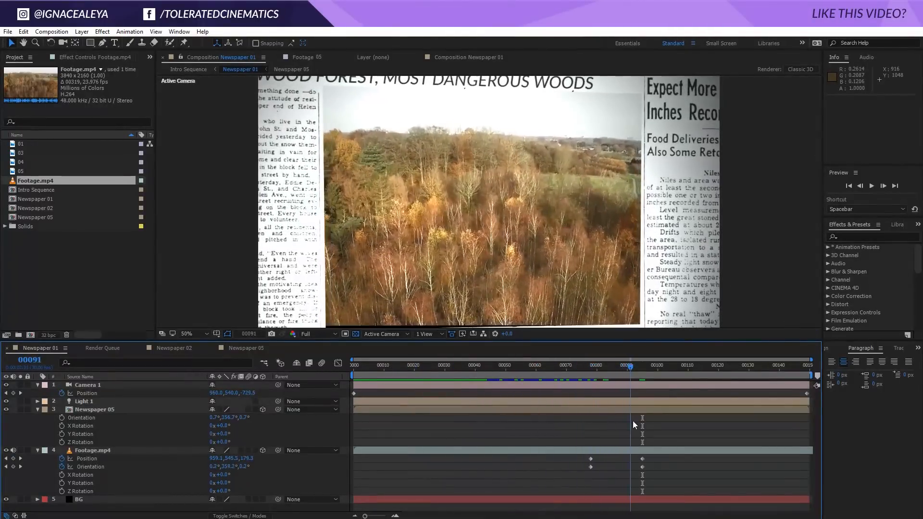
key("space")
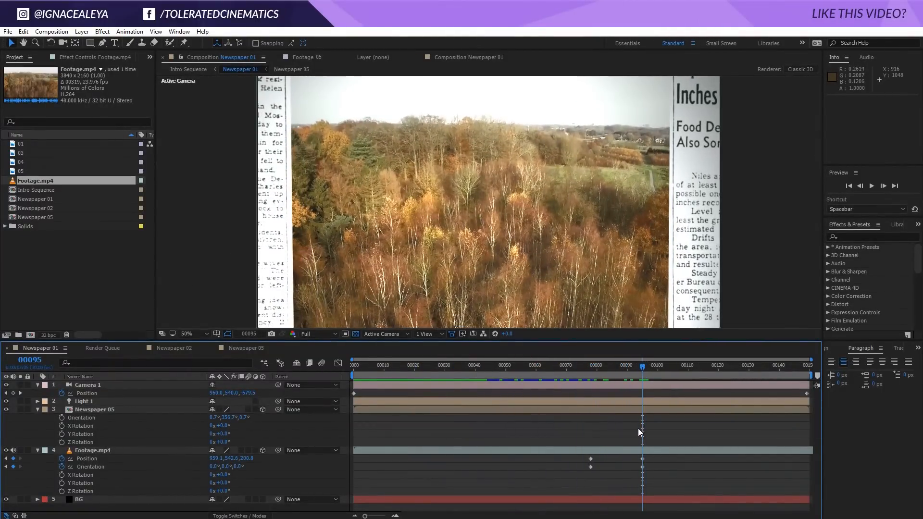
Add a Position keyframe to Newspaper 05 at frame 78 and set its Z position to -0.1 at frame 106.
left_click(108, 411)
left_click_drag(639, 367, 270, 400)
left_click_drag(441, 410, 590, 470)
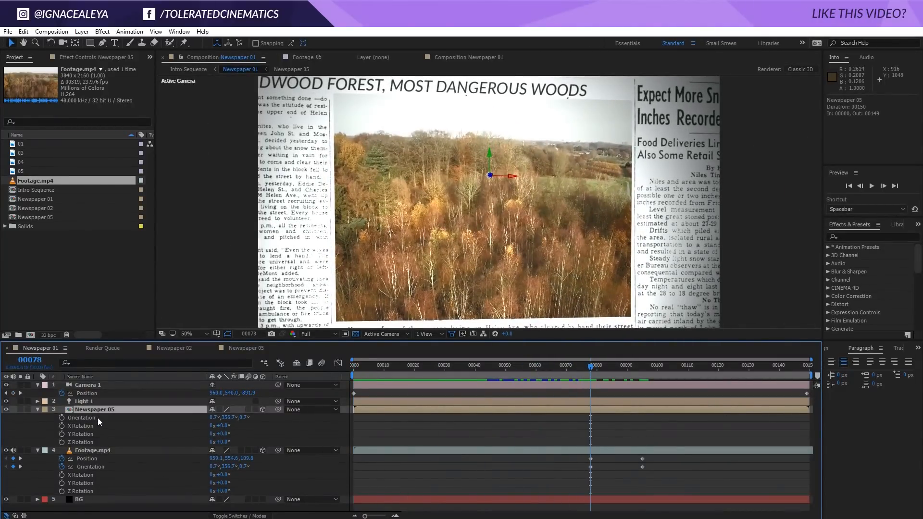
key("p")
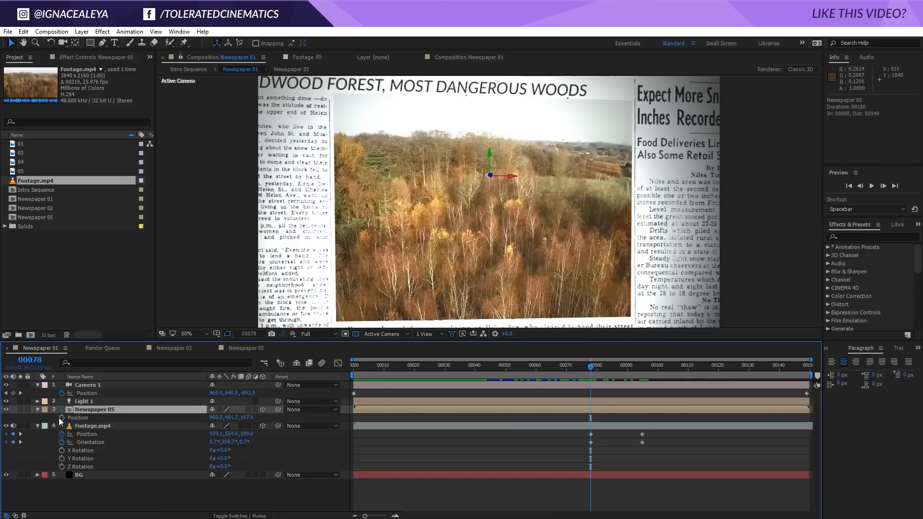
left_click(59, 418)
left_click_drag(603, 365, 677, 377)
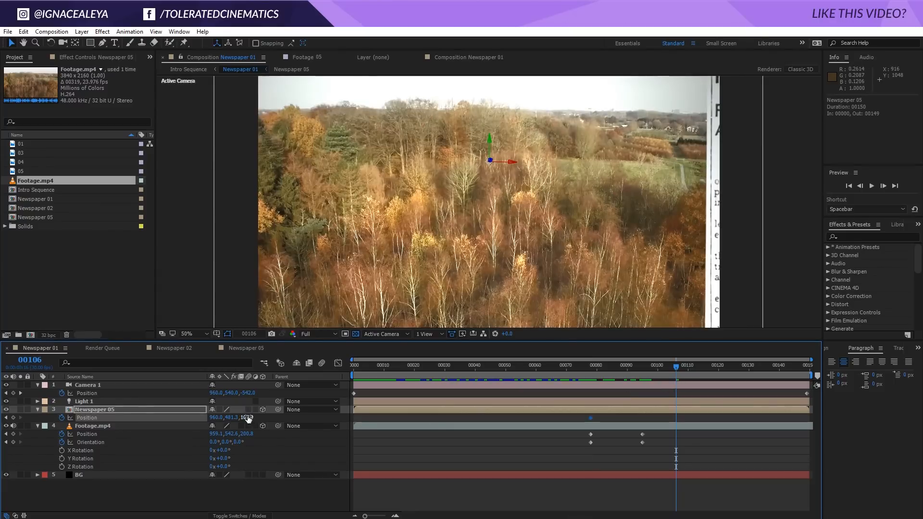
left_click_drag(247, 417, 213, 430)
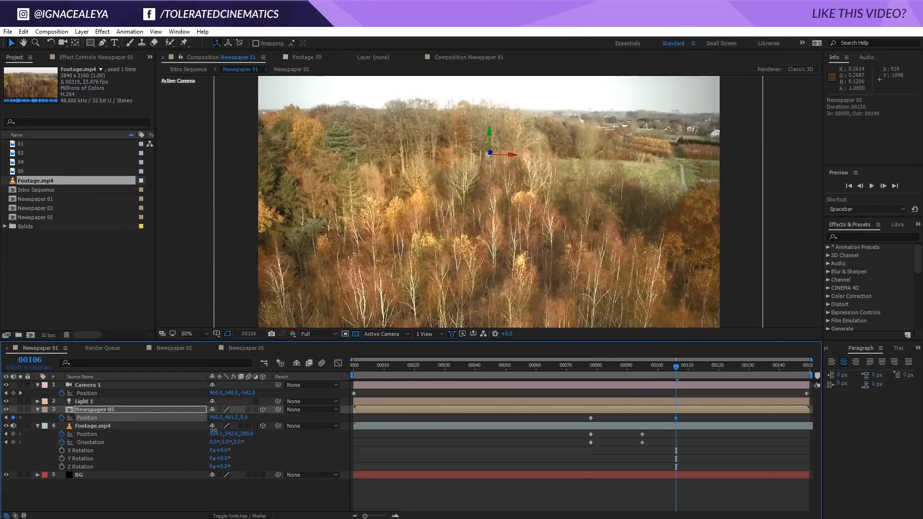
Preview the newspaper move from frame 77 and shift the second Position keyframe of Newspaper 05 to frame 95.
left_click(588, 370)
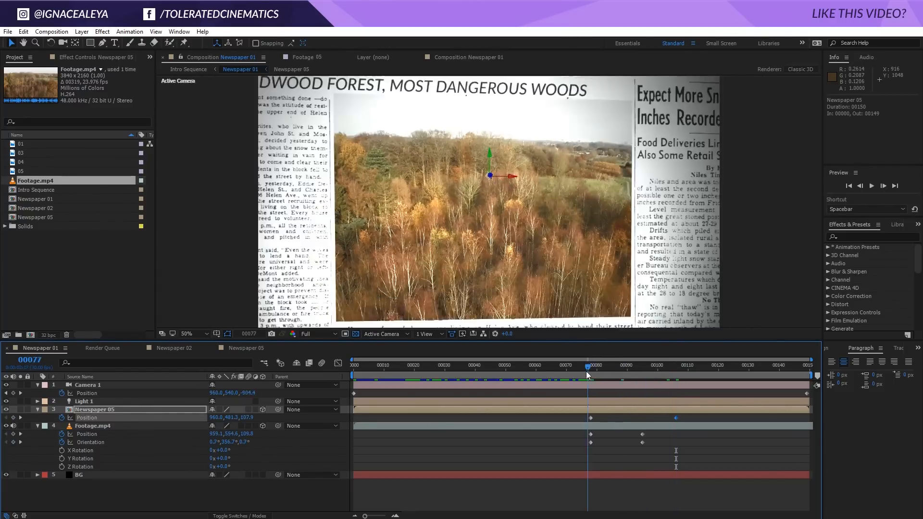
key("space")
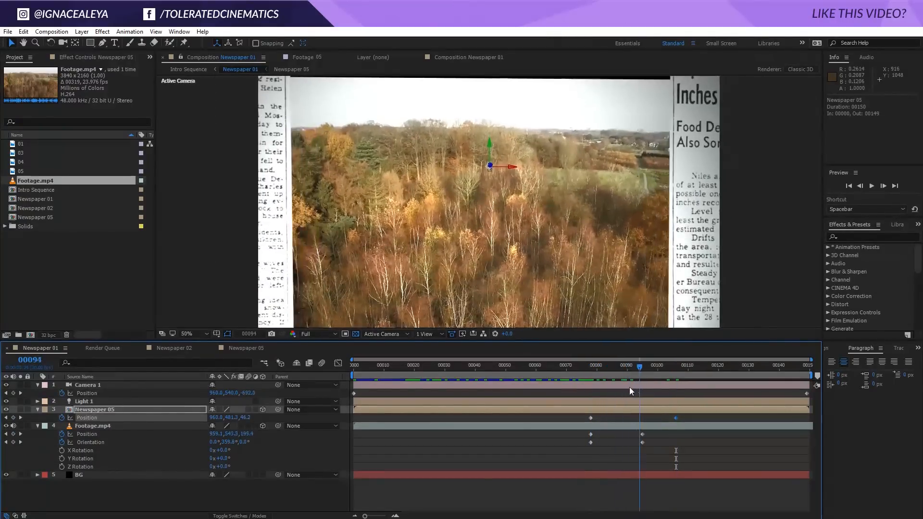
key("ctrl+z")
left_click_drag(566, 368, 623, 388)
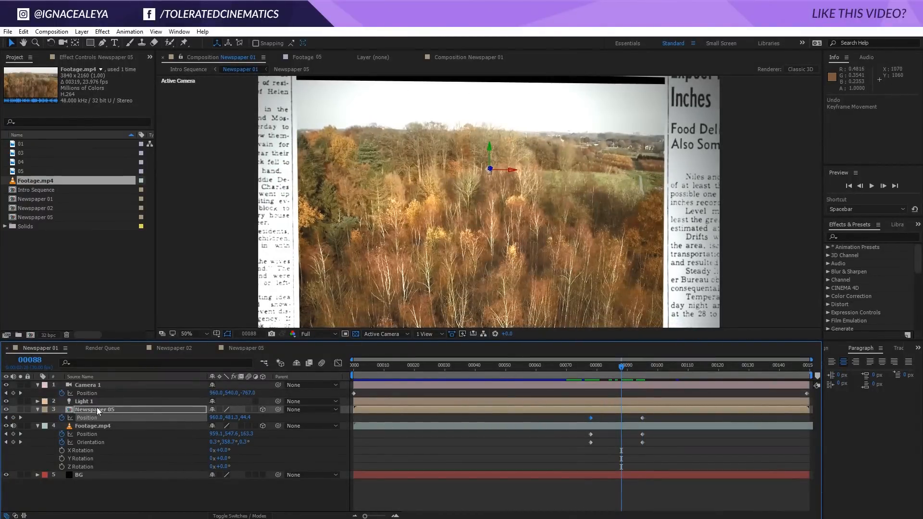
Apply Motion Tile to Footage.mp4 with Mirror Edges enabled and an Output Height of 120.
left_click(89, 425)
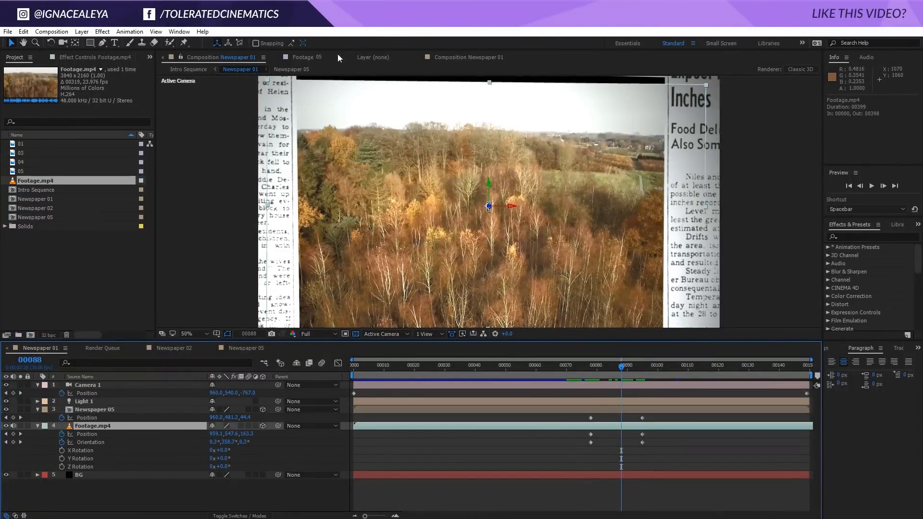
left_click(853, 236)
type("mot")
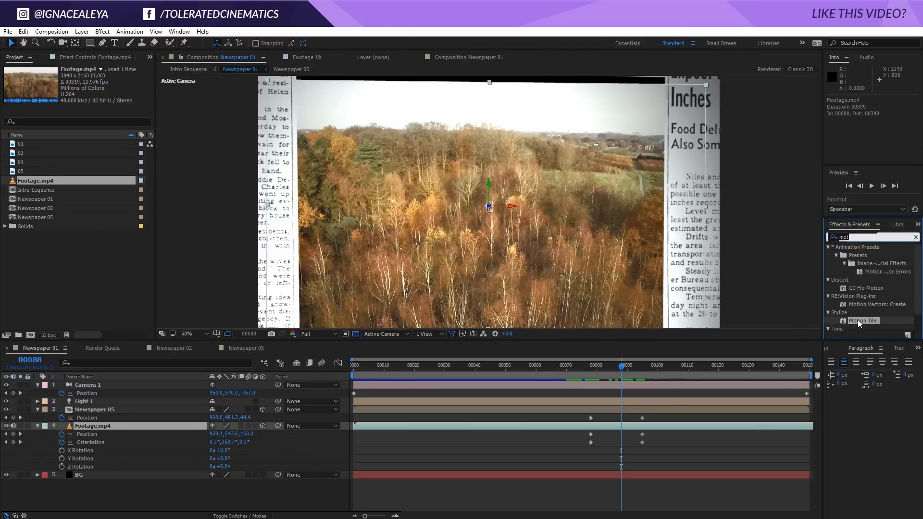
left_click_drag(857, 320, 612, 429)
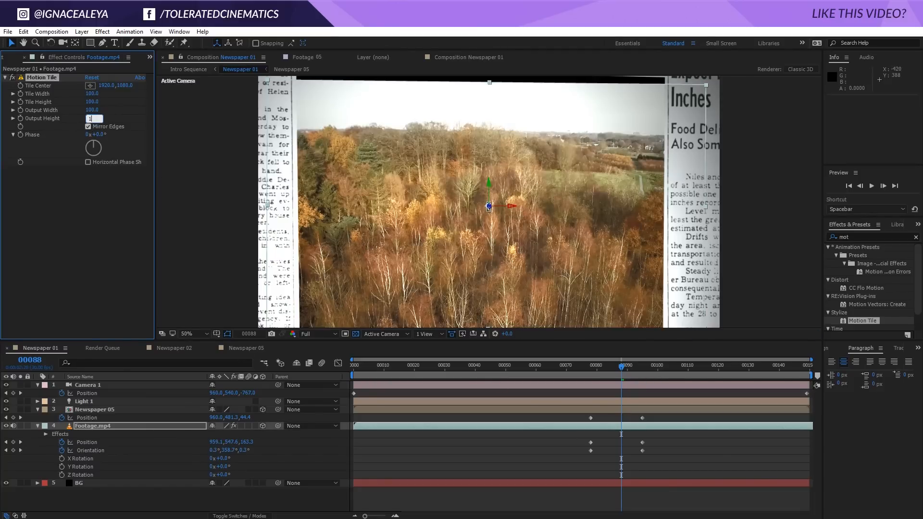
type("120")
key("Return")
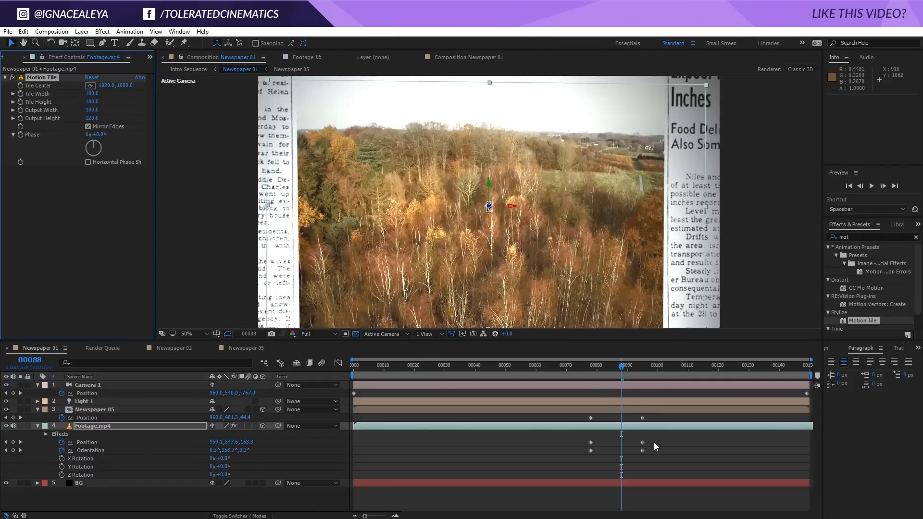
End the Camera 1 move at frame 95 by adding a Position keyframe there and deleting the keyframe at the end of the timeline.
left_click(641, 432)
left_click_drag(619, 372, 662, 407)
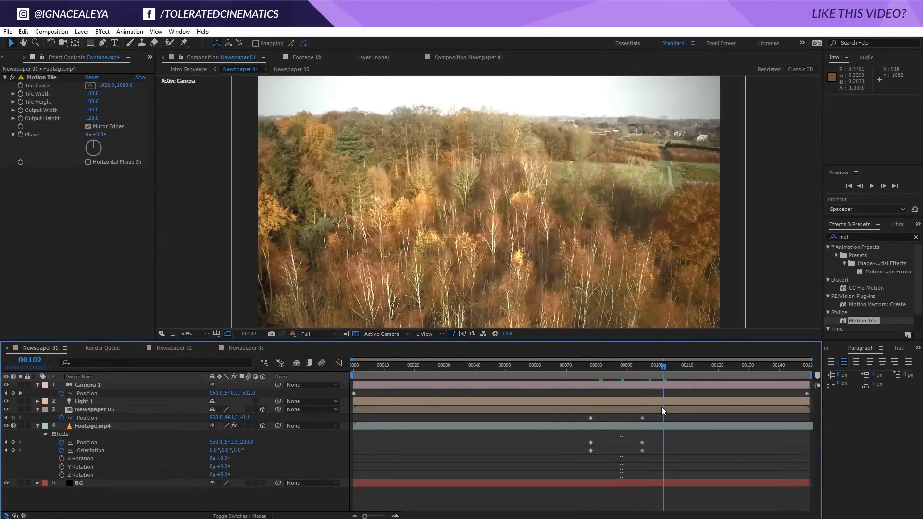
left_click(760, 368)
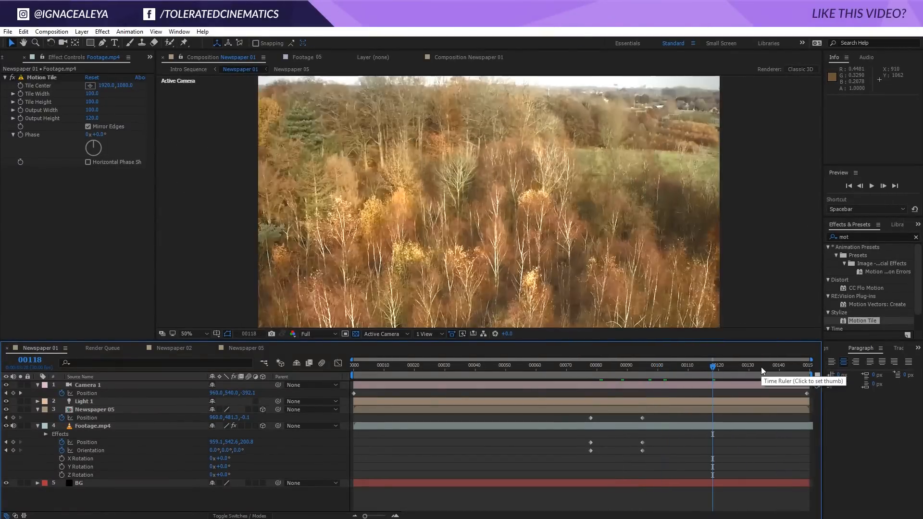
left_click(786, 367)
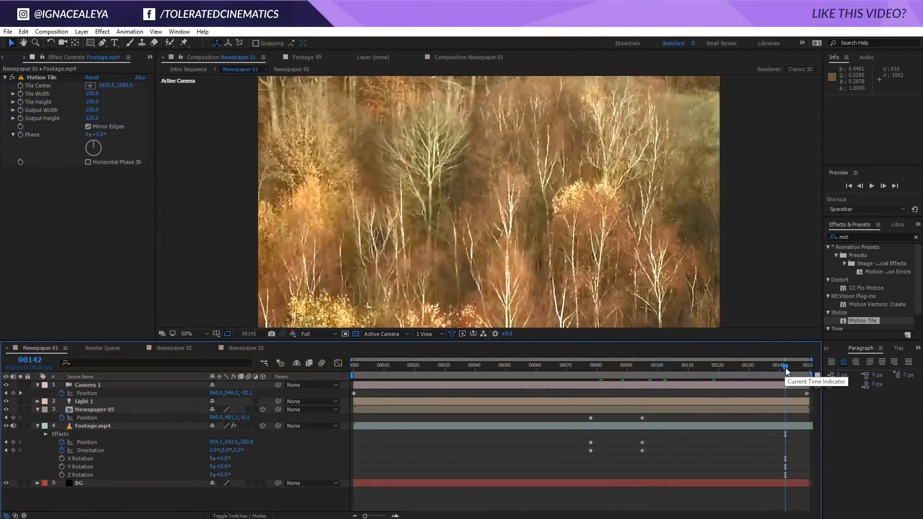
left_click_drag(786, 368, 642, 367)
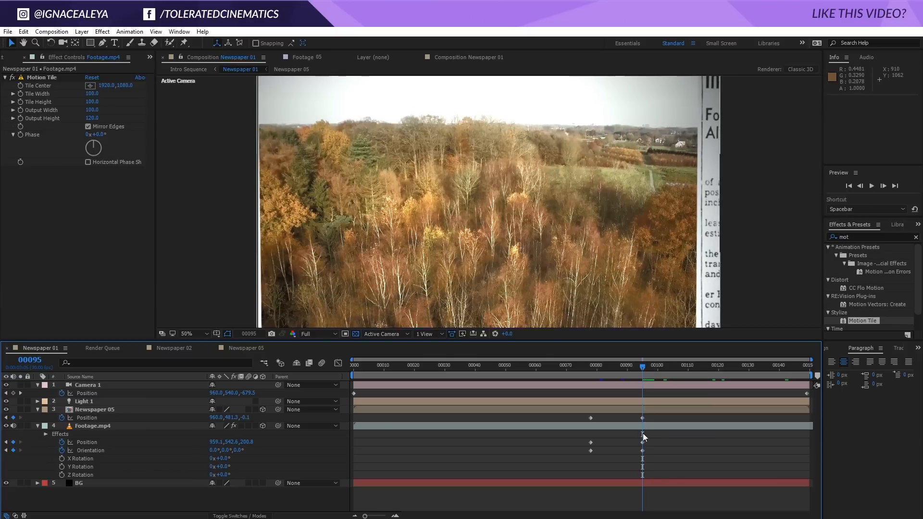
key("comma")
key("comma")
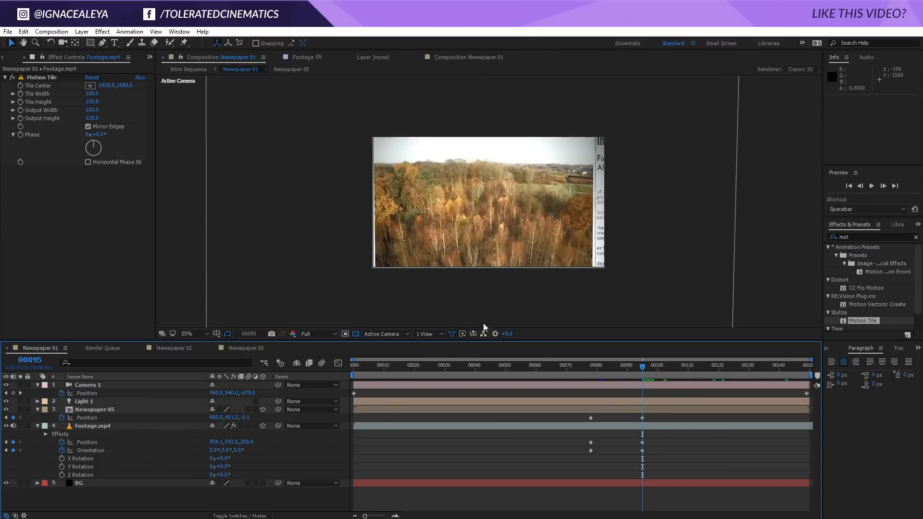
left_click(13, 393)
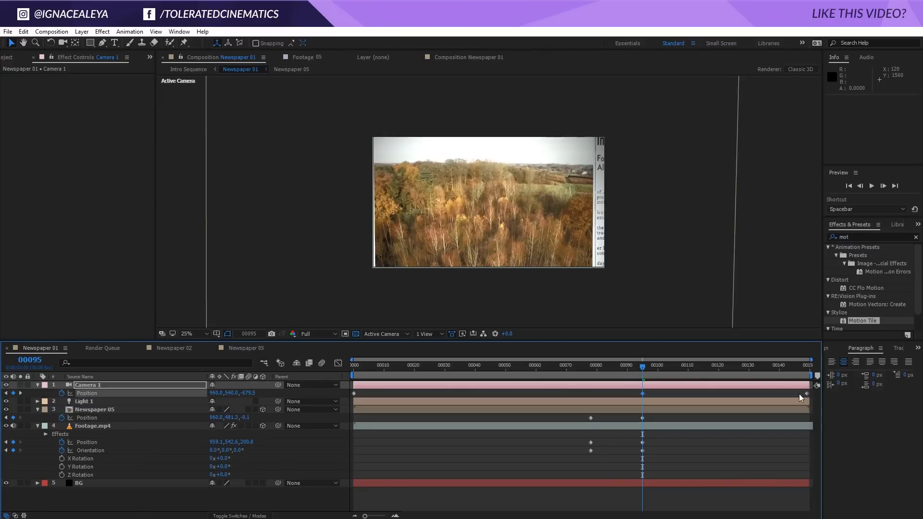
key("Delete")
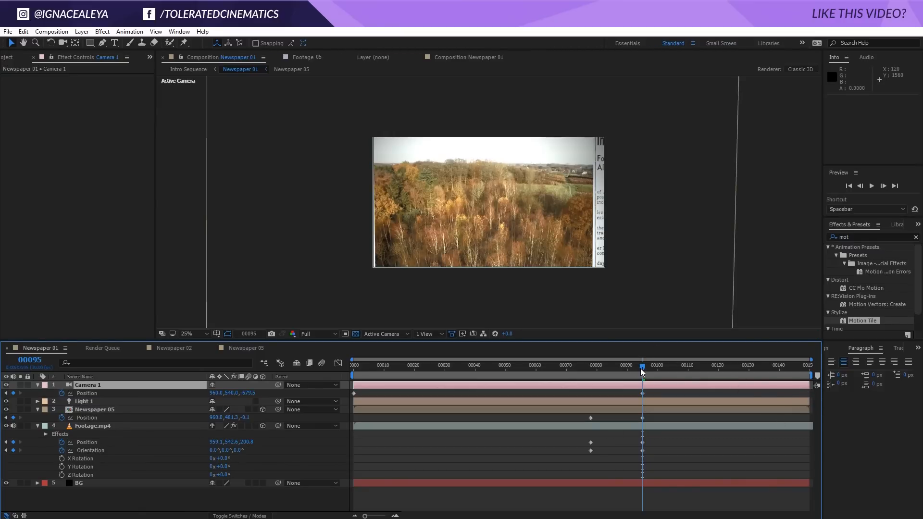
left_click_drag(642, 370, 763, 388)
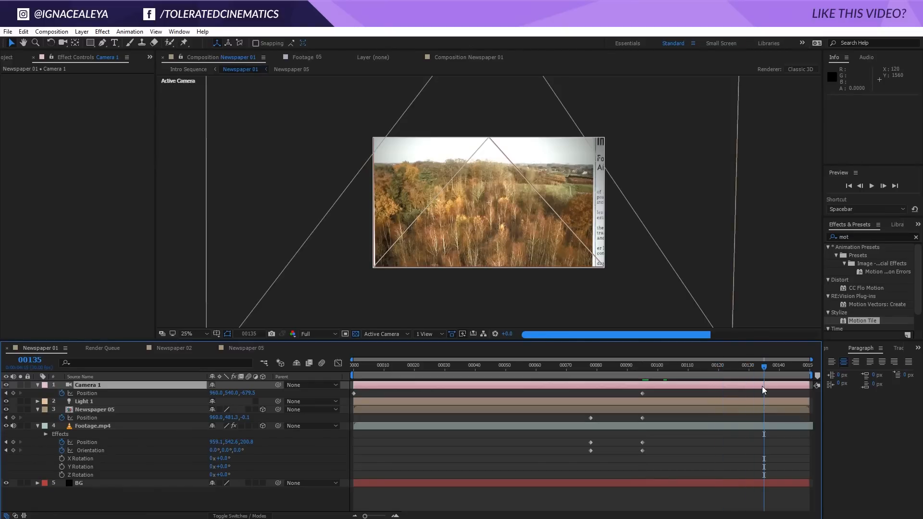
scroll(530, 250, "up", 2)
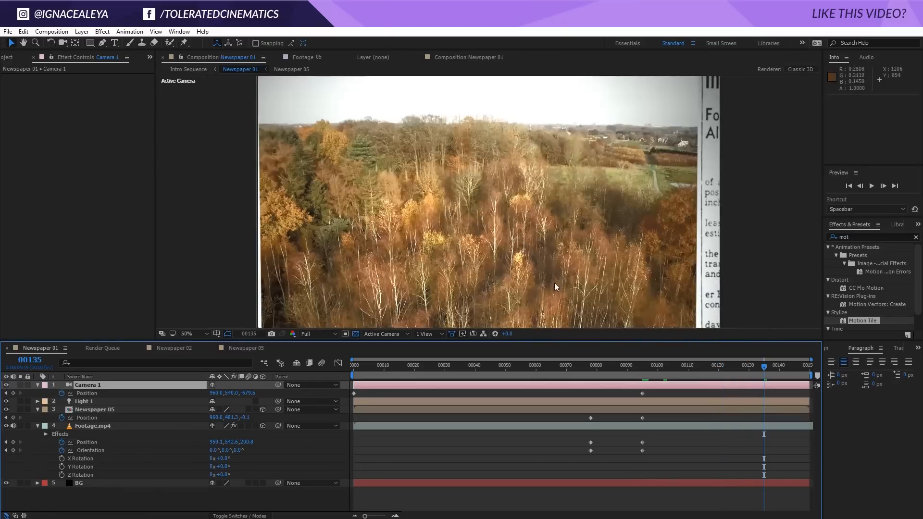
At frame 95, set the Z position of Newspaper 05 to -89.1 and play back the whole animation.
left_click(642, 366)
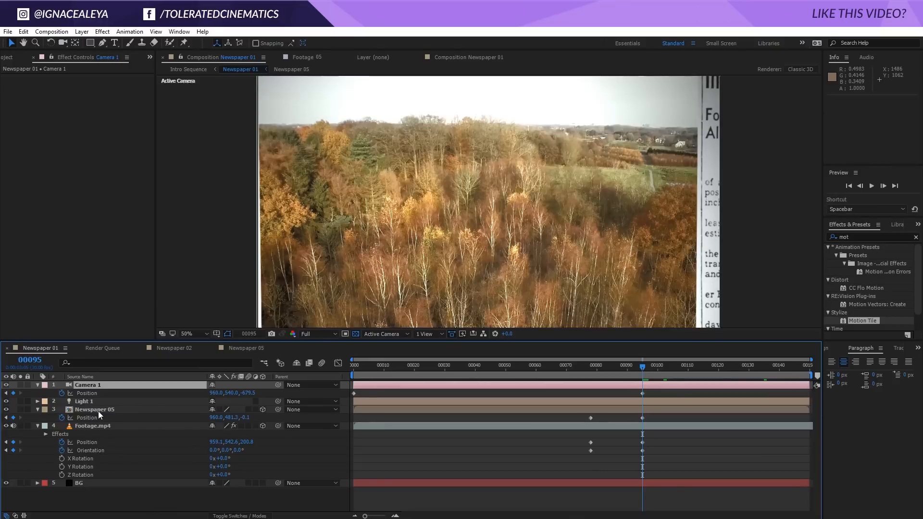
left_click(97, 410)
left_click_drag(246, 418, 216, 426)
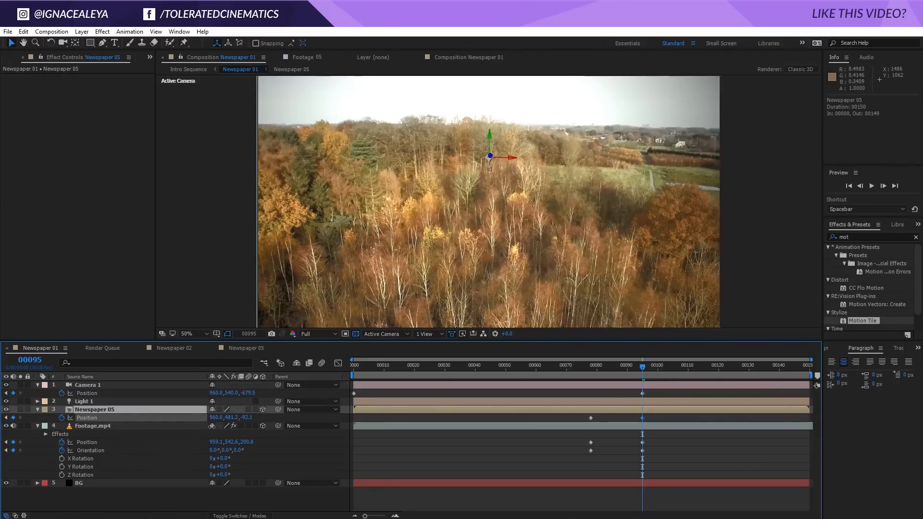
mouse_move(624, 369)
left_mouse_down()
mouse_move(615, 371)
mouse_move(638, 376)
left_mouse_up()
key("space")
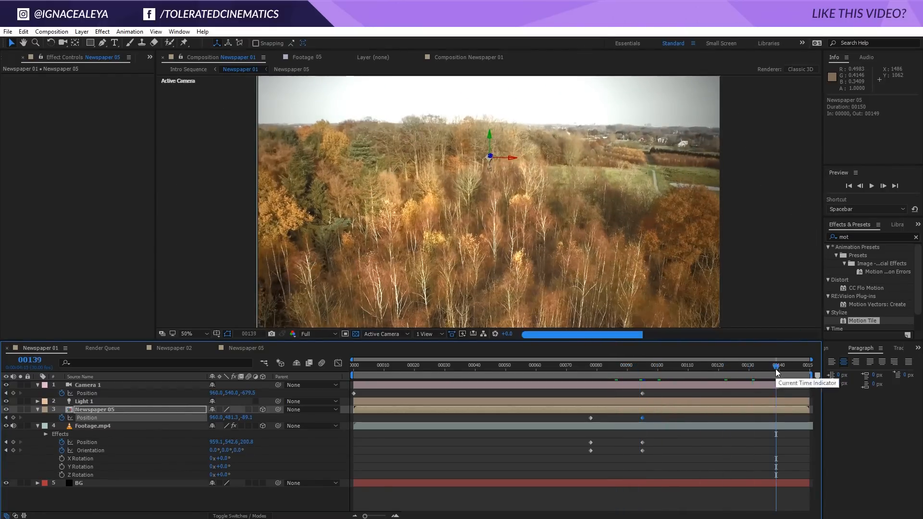
left_click(775, 368)
key("space")
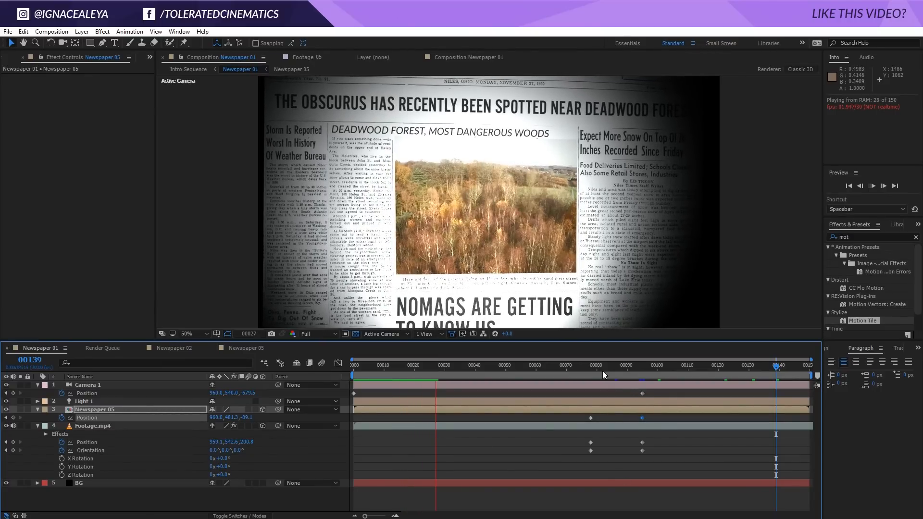
Split the Footage.mp4 layer into two parts at frame 78.
left_click(591, 366)
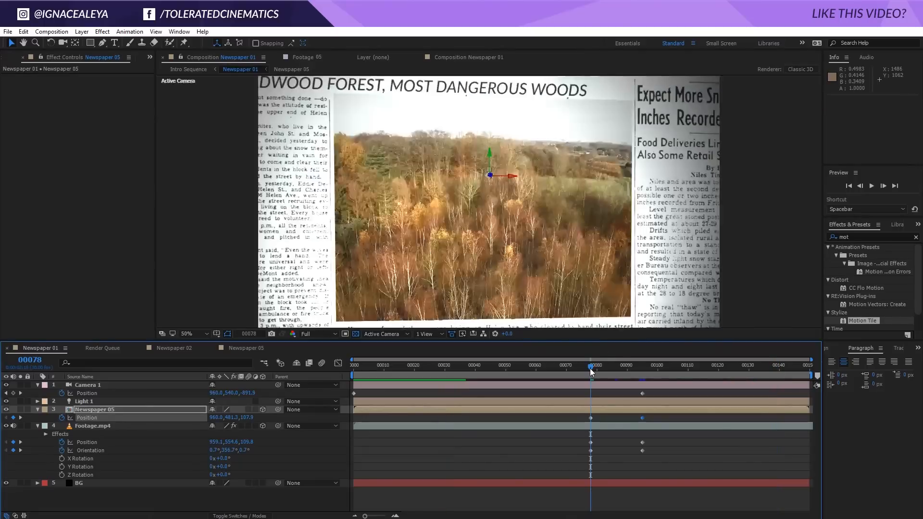
left_click(588, 430)
left_click(590, 426)
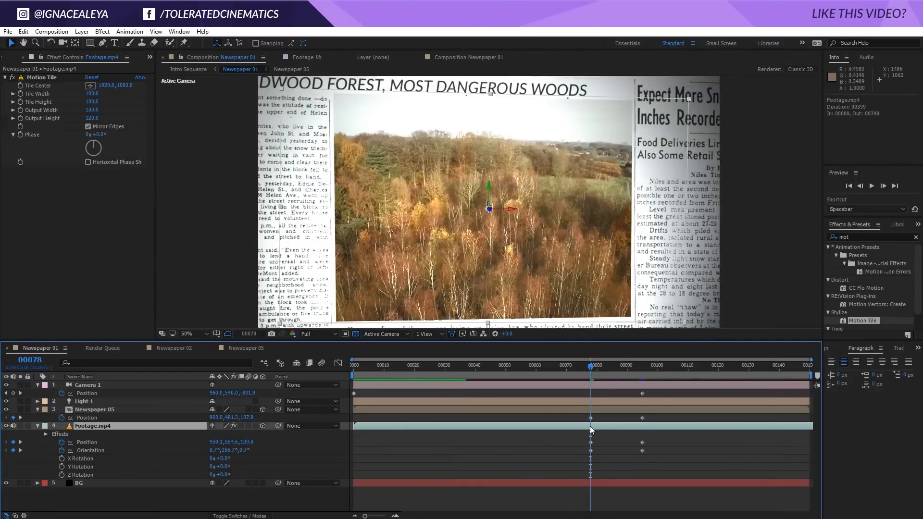
left_click(23, 31)
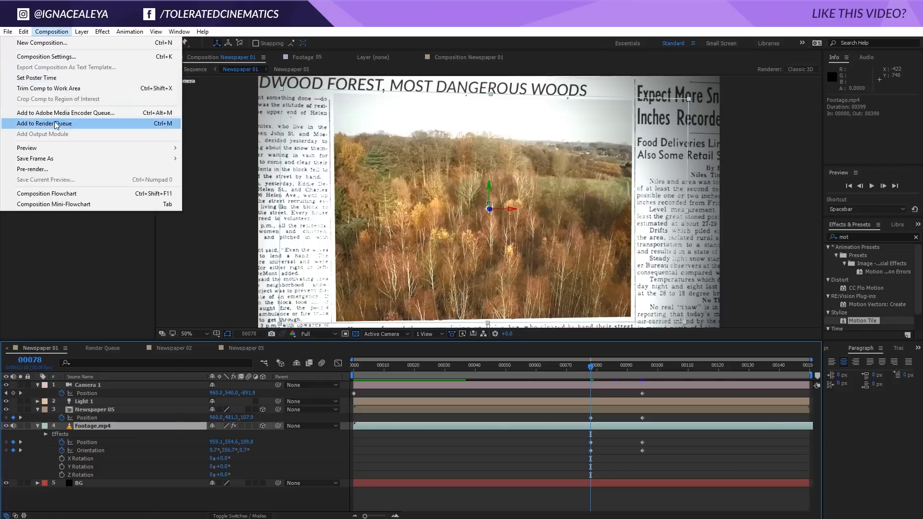
left_click(39, 167)
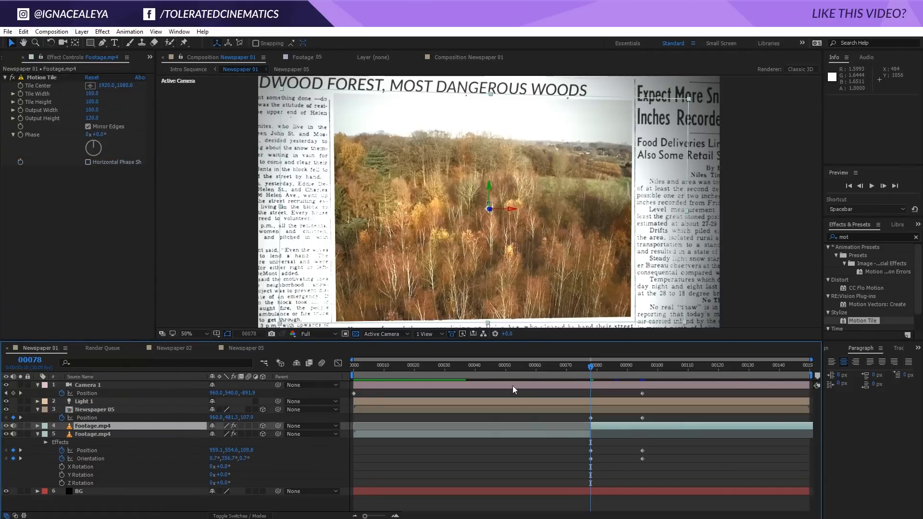
Apply Freeze Frame at frame 78 to the first part of Footage.mp4.
left_click(579, 432)
right_click(577, 437)
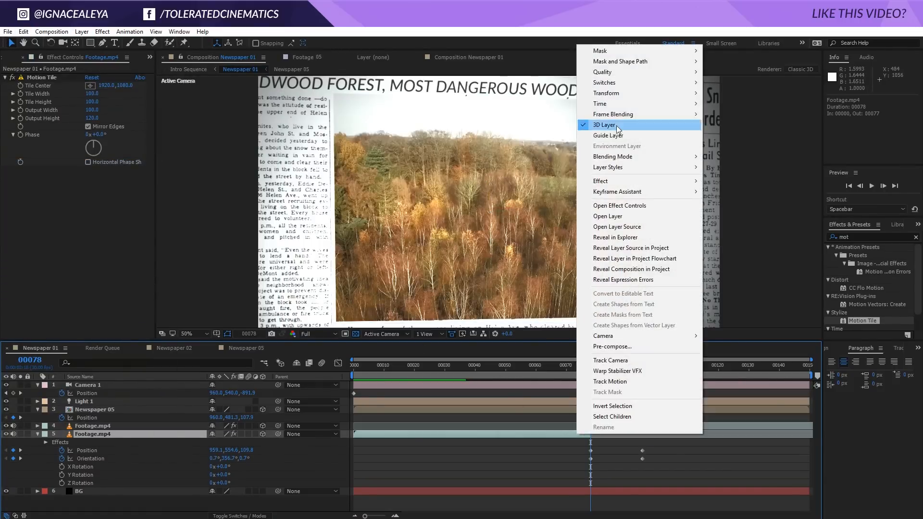
mouse_move(620, 103)
left_click(500, 137)
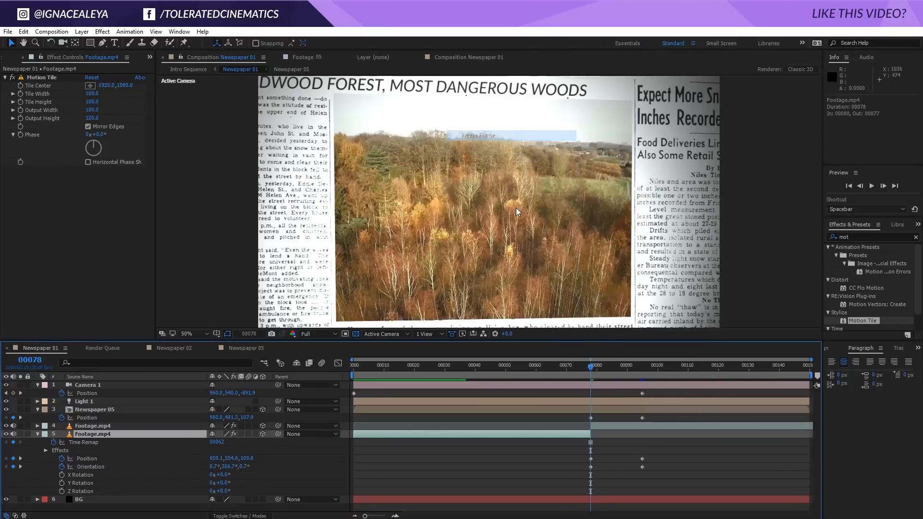
Turn the frozen Footage.mp4 clip black and white with the Tint effect, checking it at frame 50.
left_click(367, 378)
left_click_drag(367, 380, 503, 414)
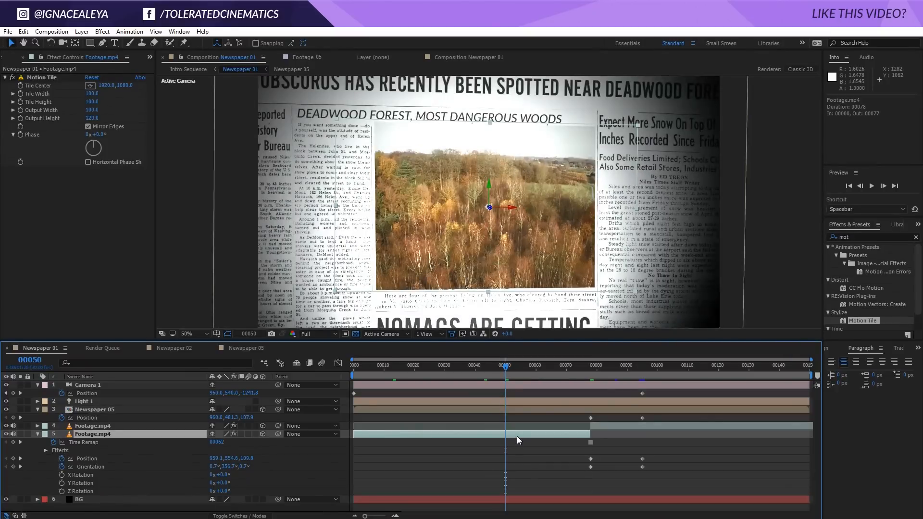
left_click(102, 32)
mouse_move(48, 133)
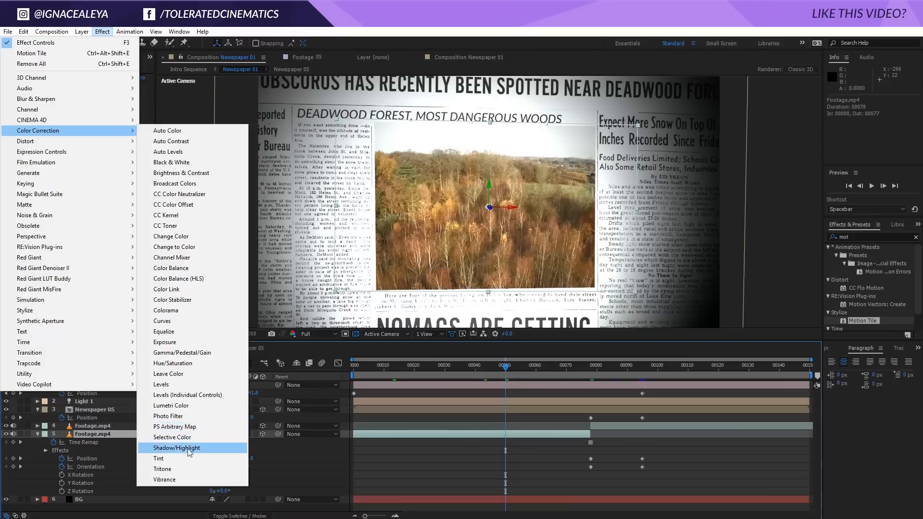
left_click(176, 459)
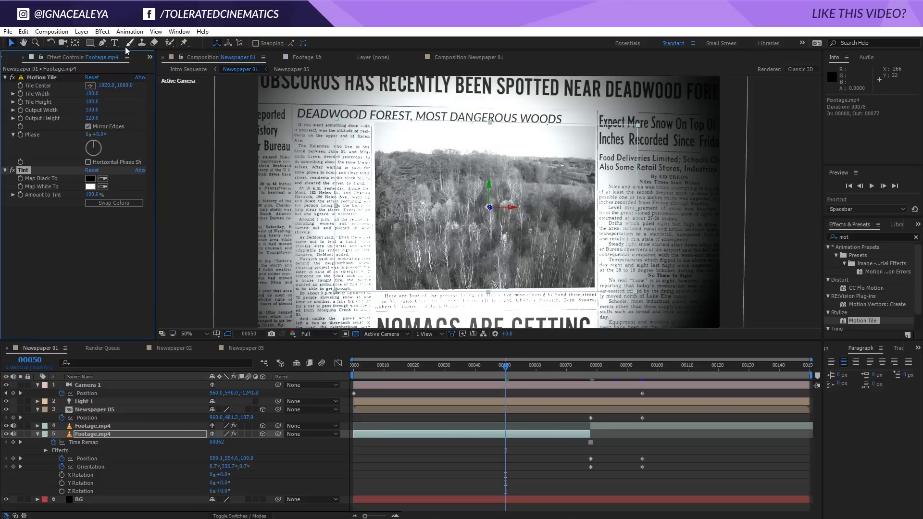
Add a Curves effect to the frozen clip and shape a slight S-curve that darkens the shadows.
left_click(102, 32)
mouse_move(60, 131)
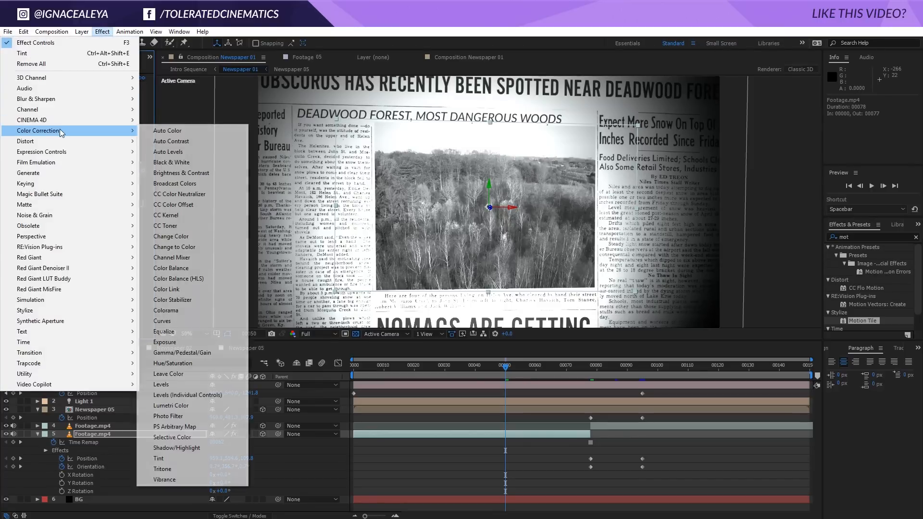
left_click(187, 321)
left_click_drag(56, 281, 56, 283)
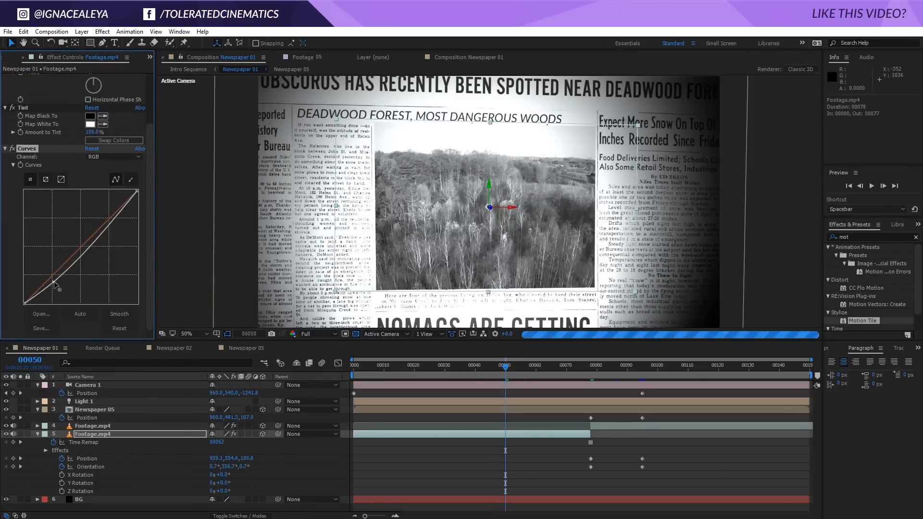
left_click(98, 244)
left_click_drag(98, 244, 95, 234)
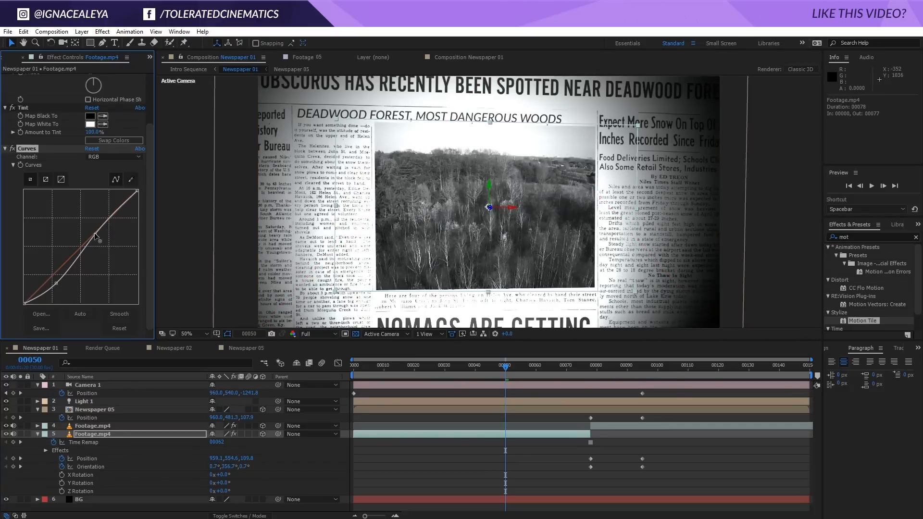
left_click_drag(59, 283, 54, 282)
Add a Noise effect to the frozen clip with Use Color Noise off and Amount of Noise at 35%.
left_click(103, 32)
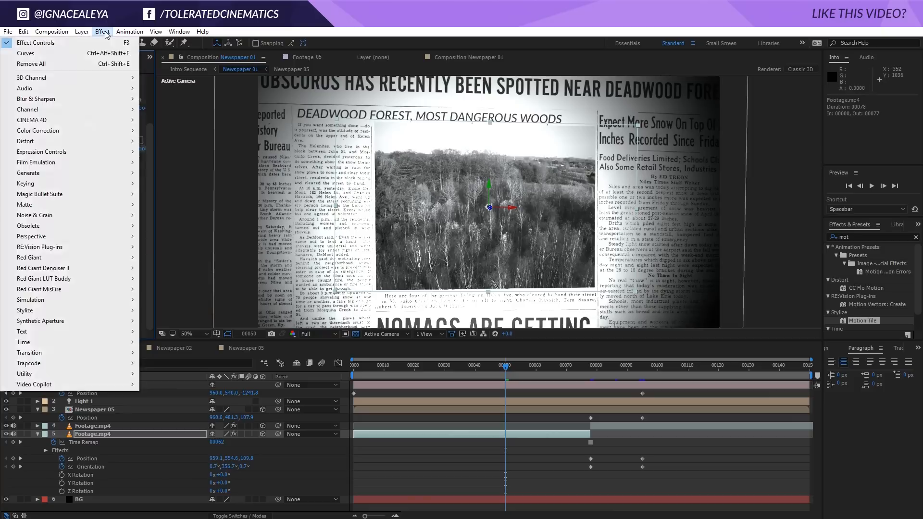
mouse_move(56, 216)
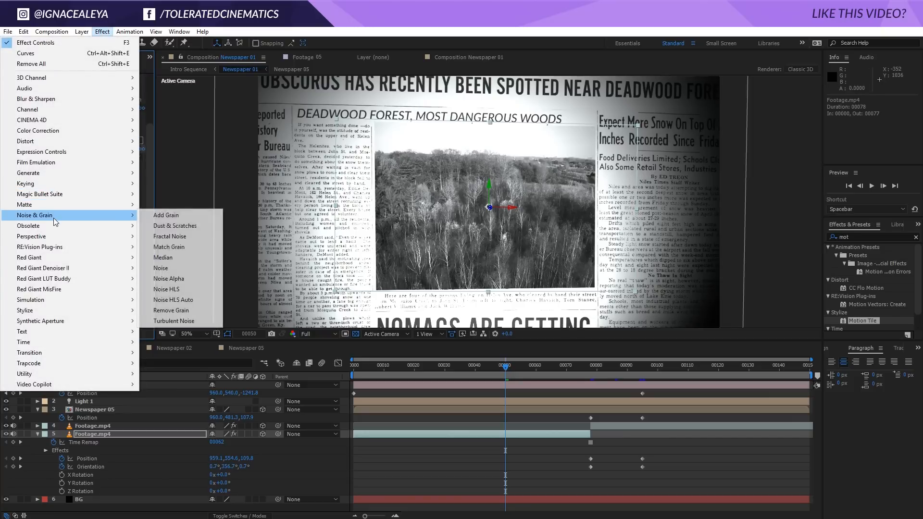
left_click(174, 271)
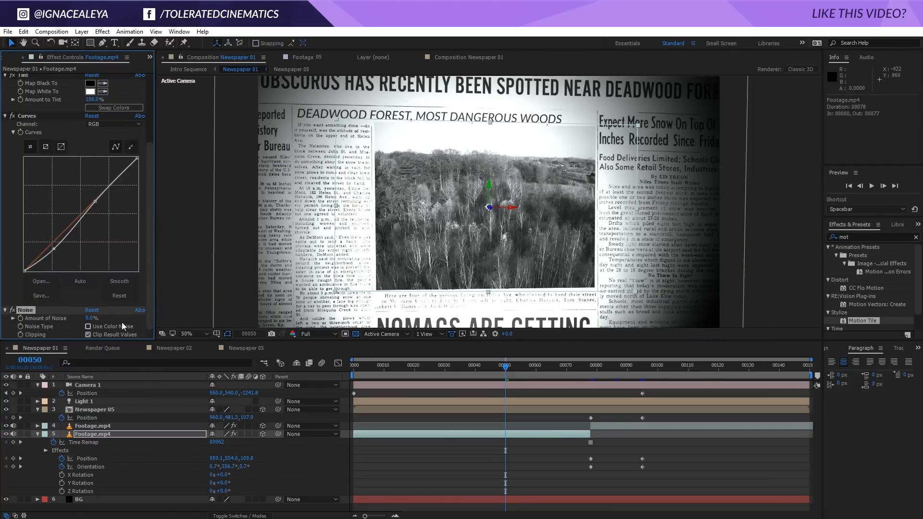
left_click(89, 318)
type("15")
left_click(88, 326)
left_click(91, 319)
type("25")
key("Return")
left_click(91, 318)
type("35")
key("Return")
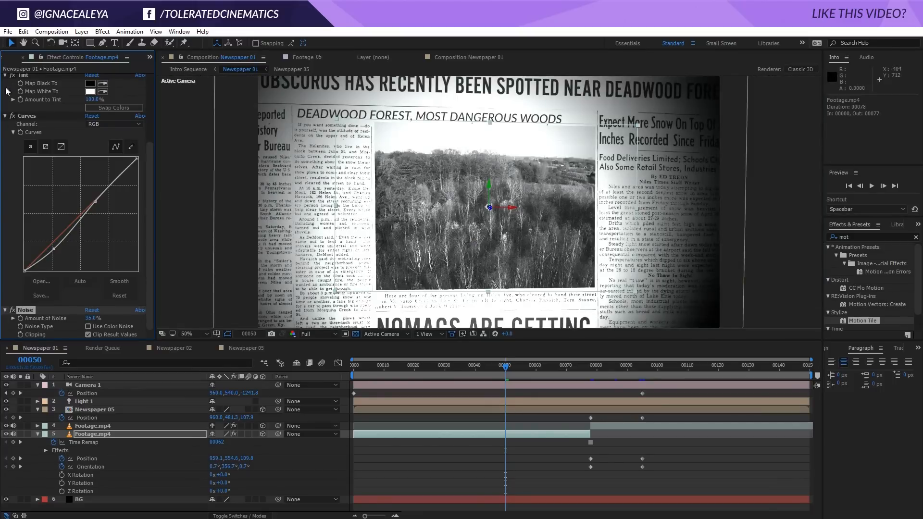
Duplicate the frozen Footage.mp4 clip and trim the upper copy so it starts at frame 70.
left_click(15, 58)
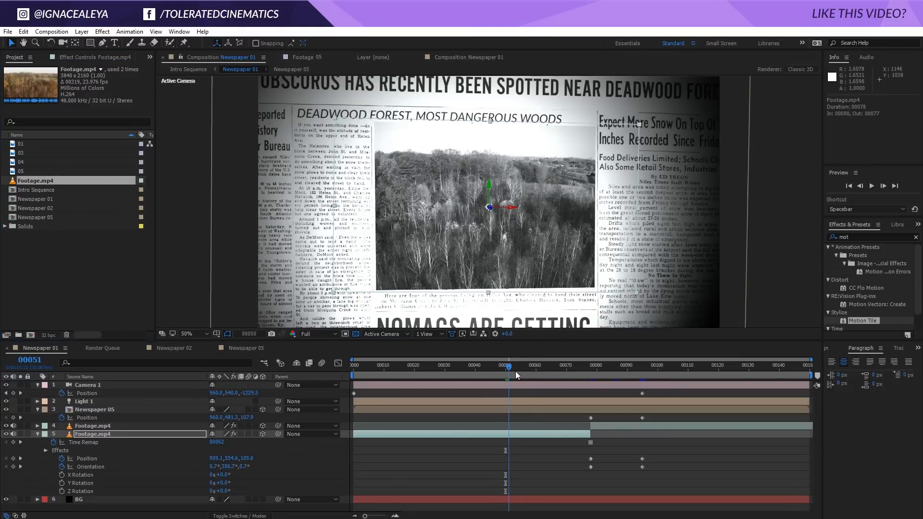
left_click(536, 366)
mouse_move(549, 369)
left_mouse_down()
mouse_move(582, 373)
mouse_move(566, 374)
left_mouse_up()
key("ctrl+z")
left_click(574, 444)
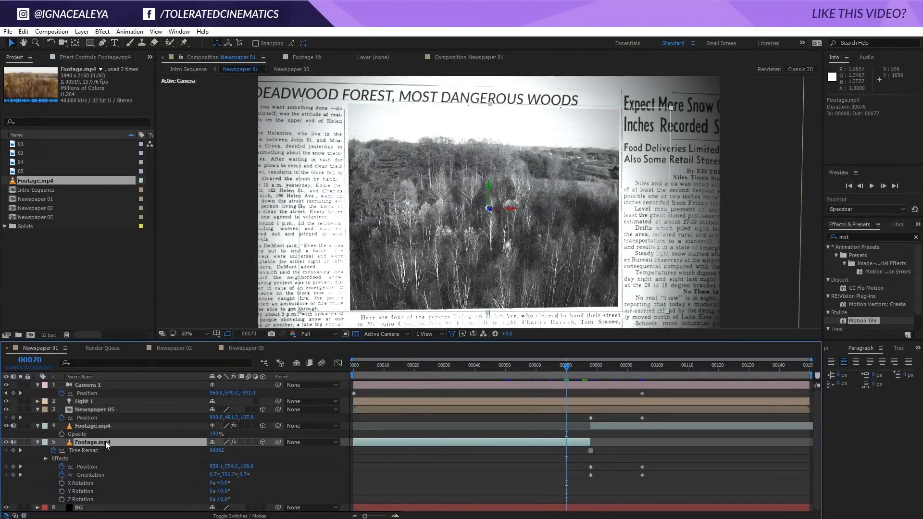
key("ctrl+d")
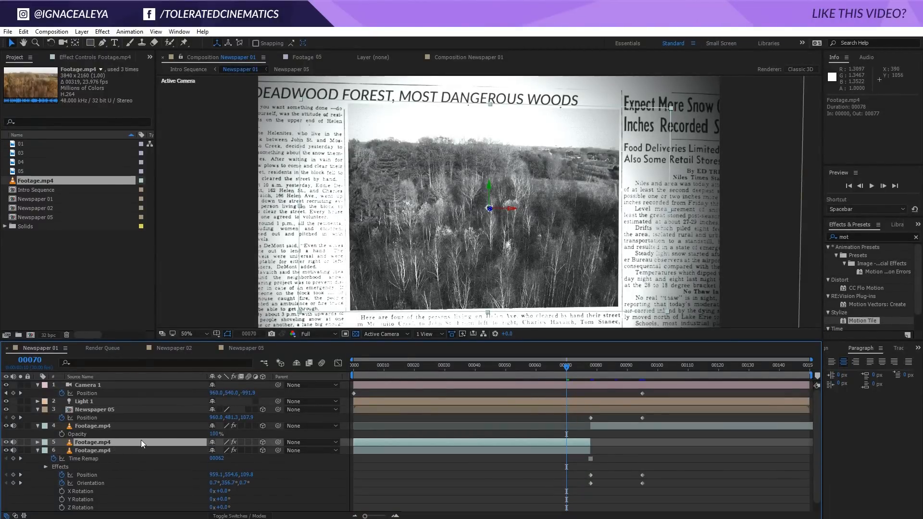
left_click(353, 447)
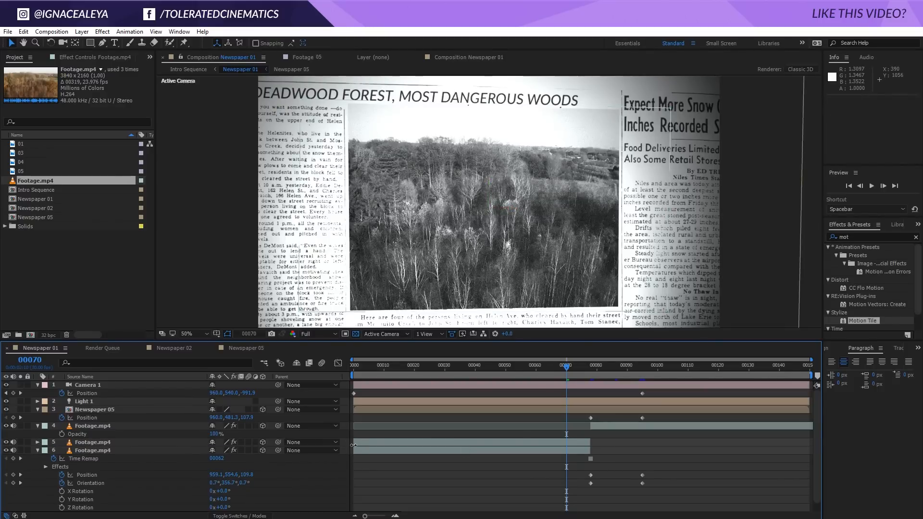
left_click_drag(353, 446, 570, 441)
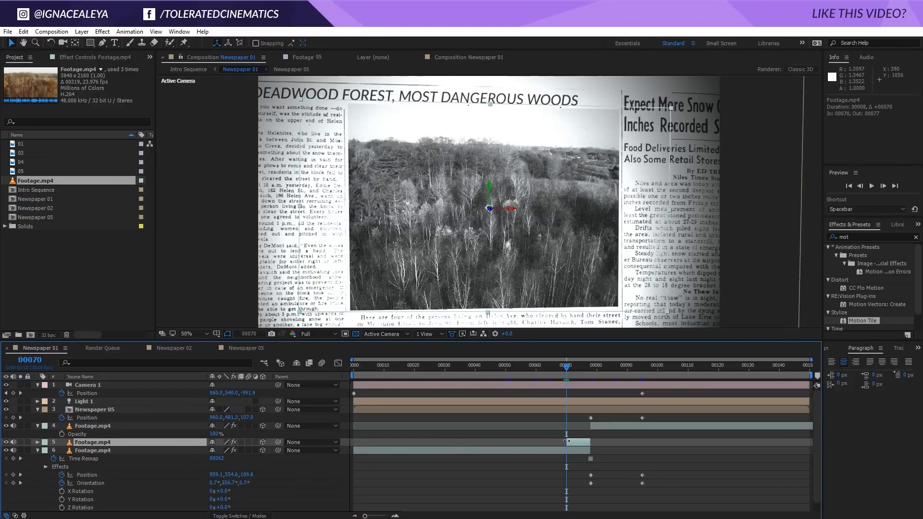
Remove the Tint, Curves and Noise effects from the trimmed copy, keeping only Motion Tile.
left_click(93, 57)
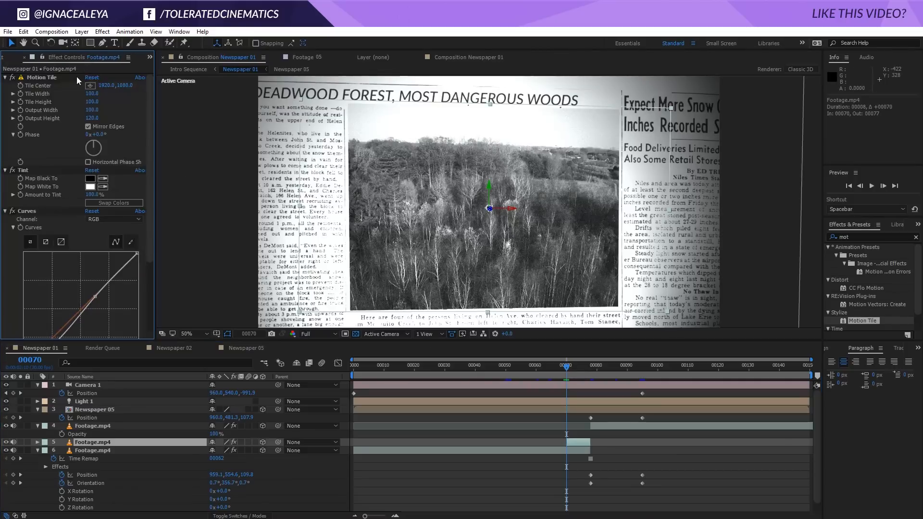
left_click(30, 170)
key("Delete")
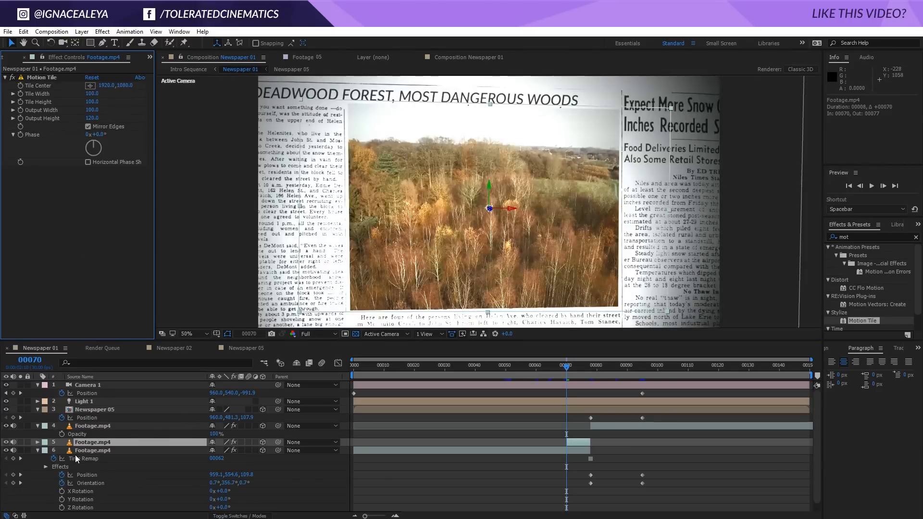
Fade in the trimmed colour copy with Opacity keyframes from 0% at frame 70 to 100% at its end, and preview the fade.
key("t")
left_click(61, 451)
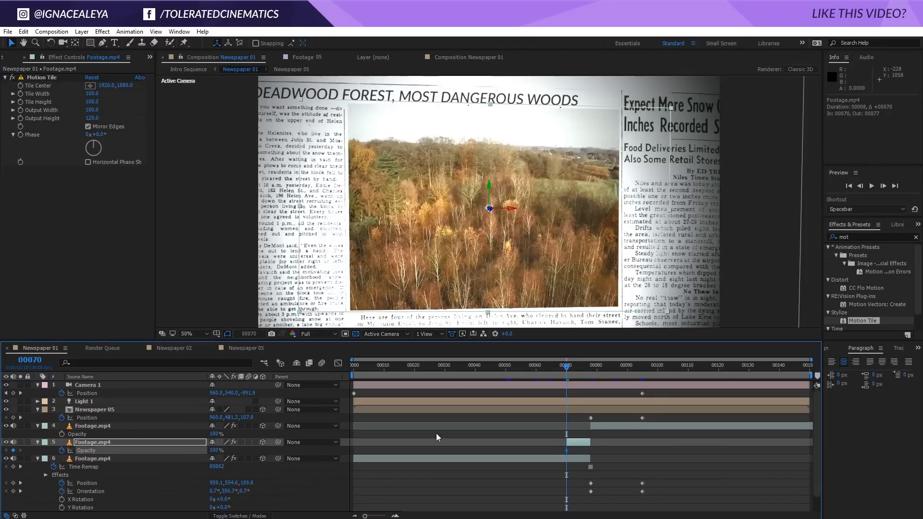
left_click_drag(567, 452, 576, 451)
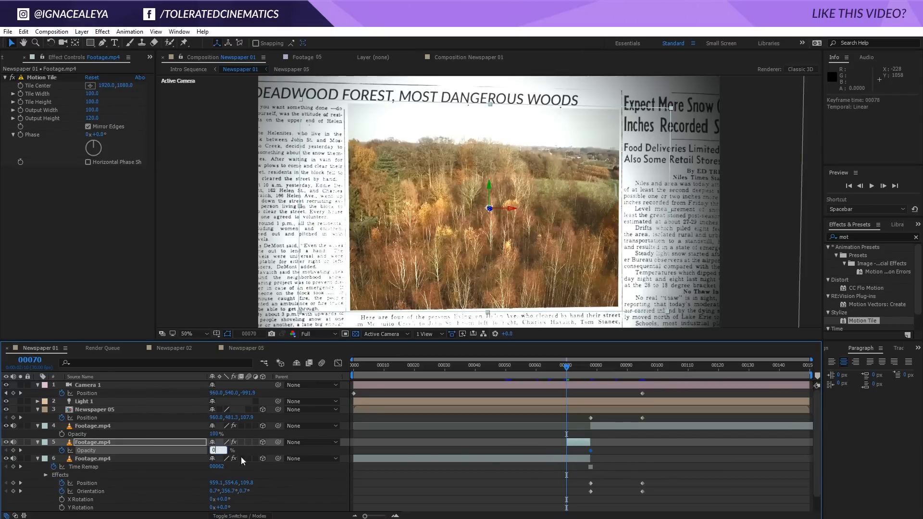
key("Return")
left_click_drag(569, 372, 622, 385)
key("space")
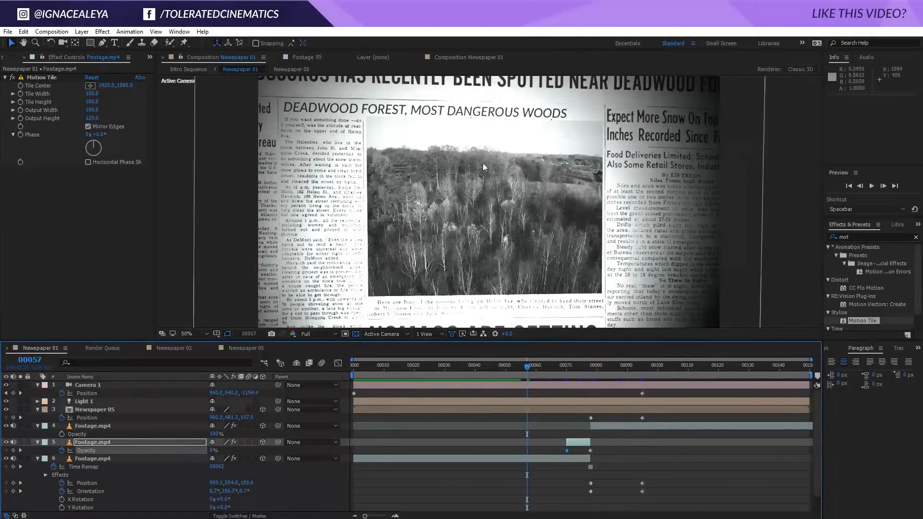
Turn off Accepts Lights in the Material Options of all three Footage.mp4 layers.
left_click(119, 456)
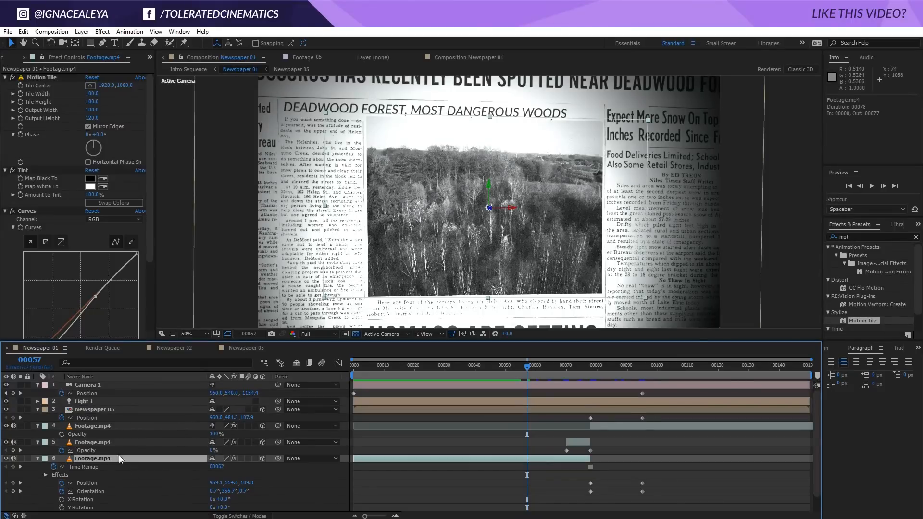
left_click(99, 426, "shift")
key("a")
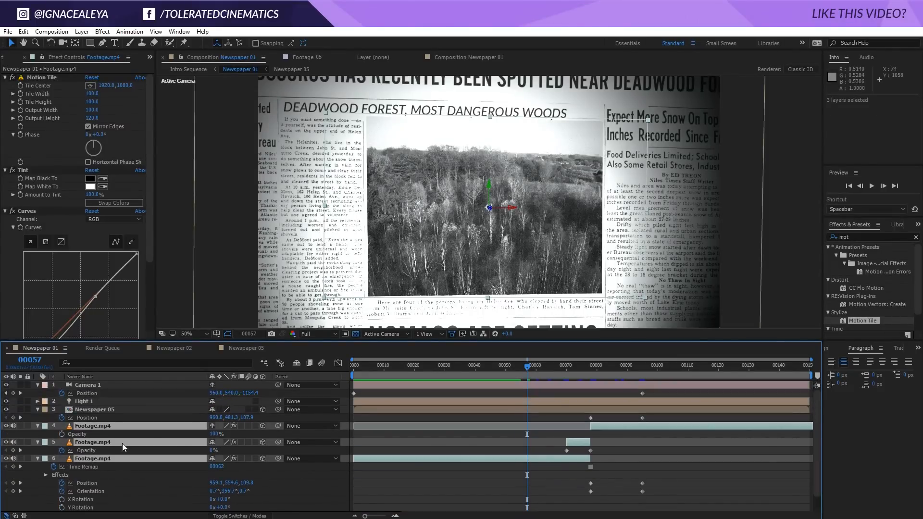
key("a")
key("a")
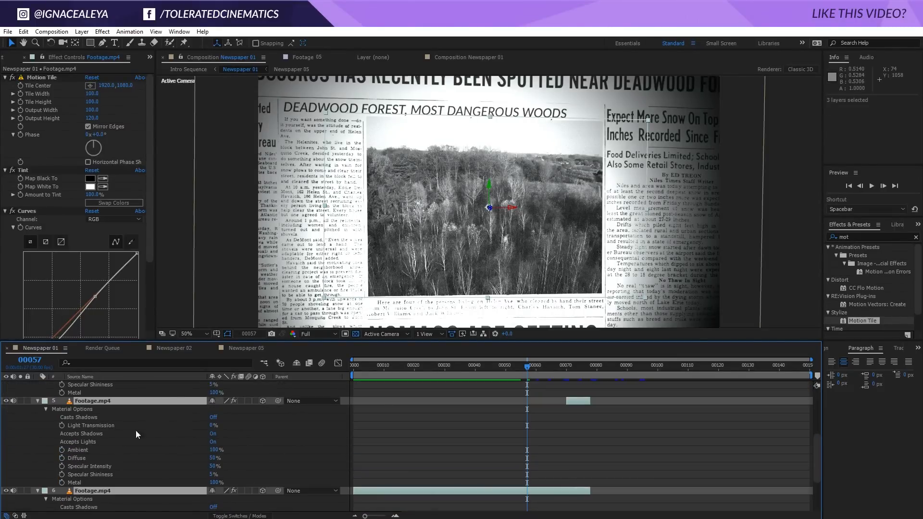
left_click(213, 442)
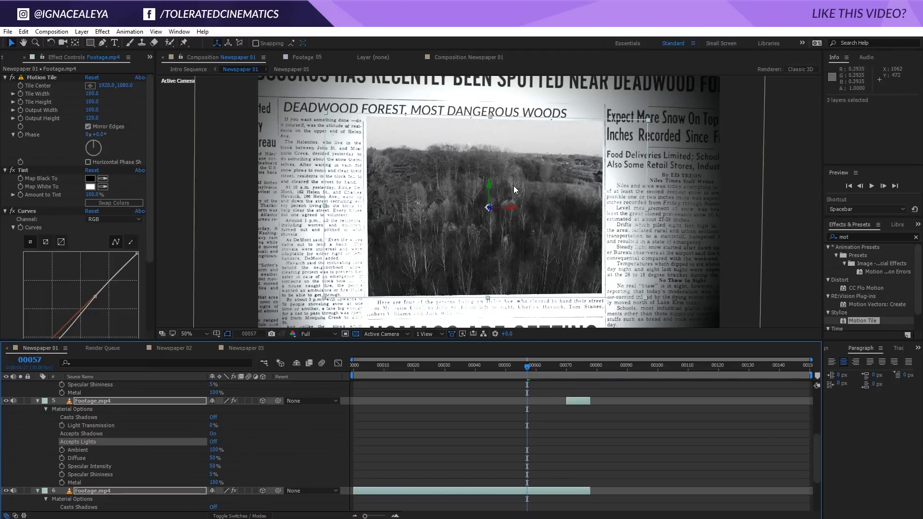
Check the footage without lighting across the black-and-white to colour transition, and select the black-and-white clip.
left_click(466, 451)
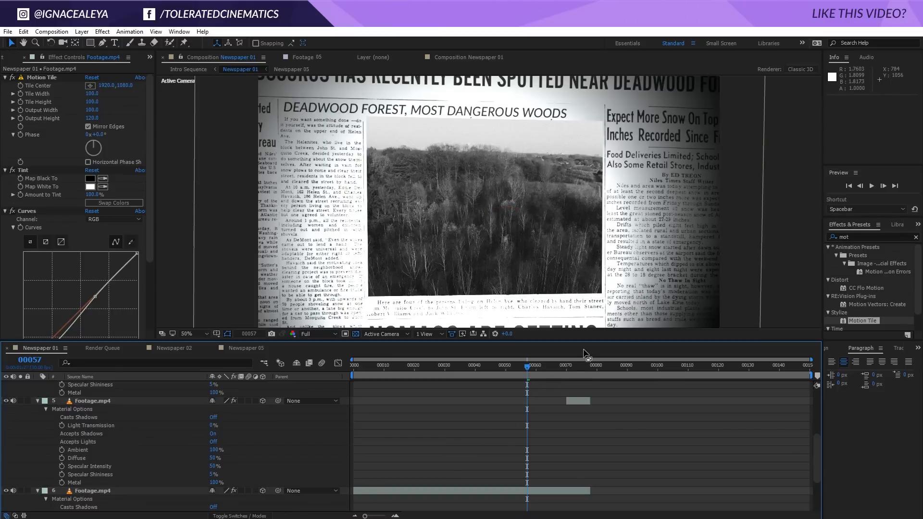
left_click(581, 365)
left_click(600, 369)
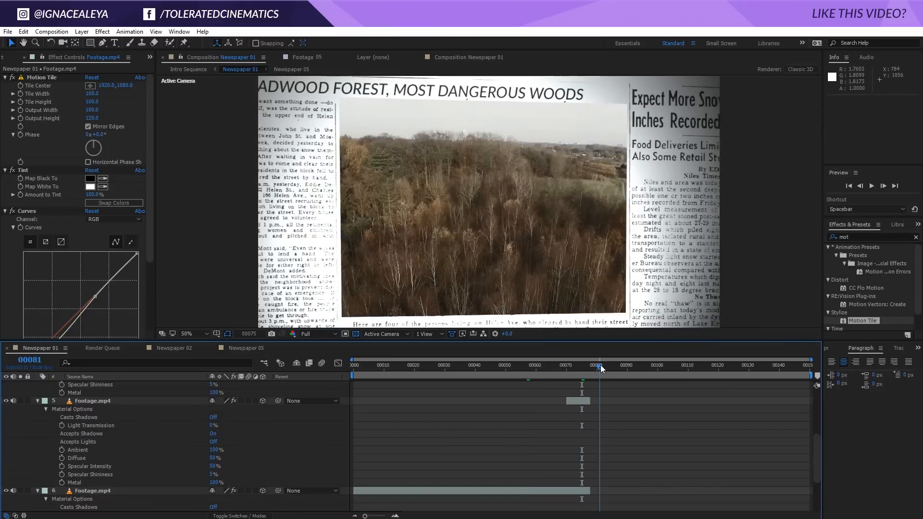
scroll(605, 400, "up", 3)
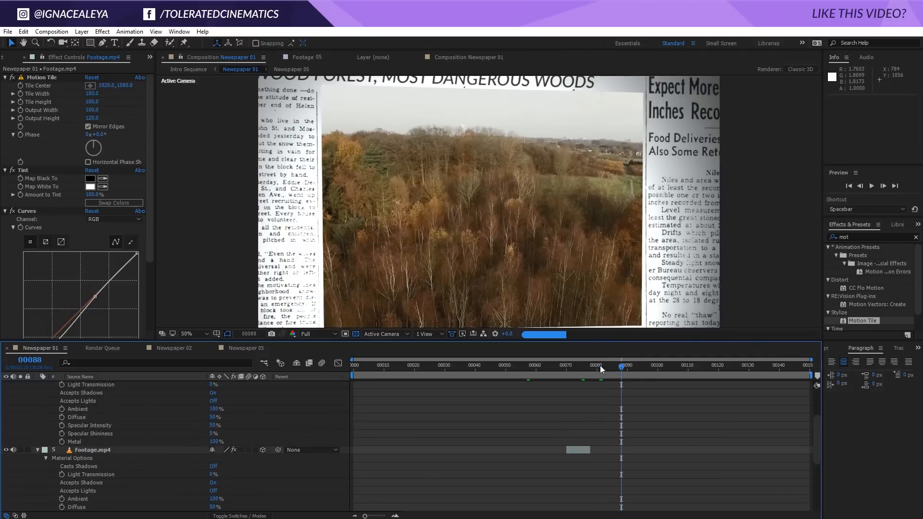
left_click_drag(600, 365, 549, 369)
scroll(536, 417, "down", 3)
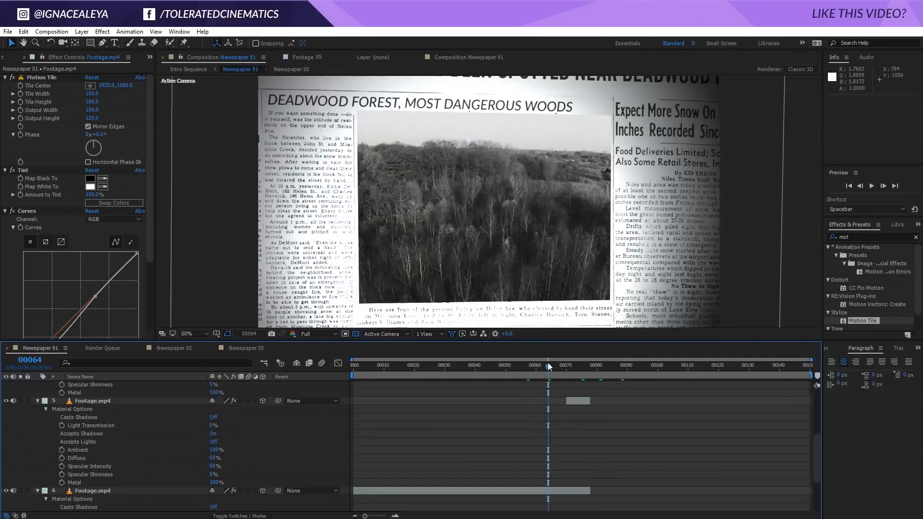
left_click(497, 491)
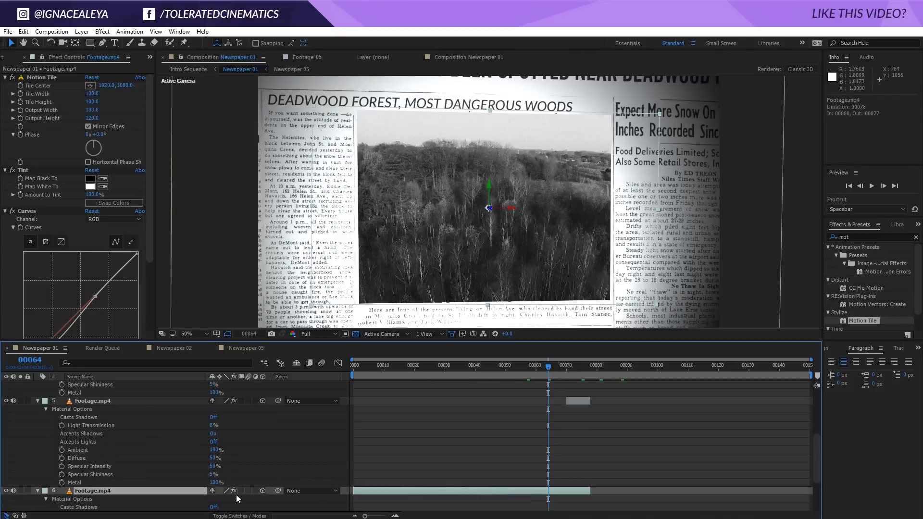
Turn Accepts Lights back on for the black-and-white Footage.mp4 layer and check the photo at frame 73.
scroll(143, 502, "down", 3)
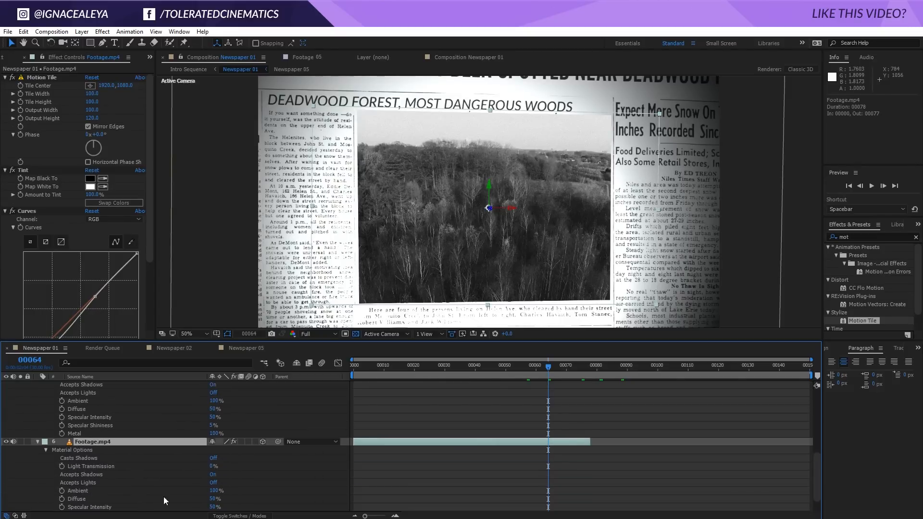
left_click(212, 483)
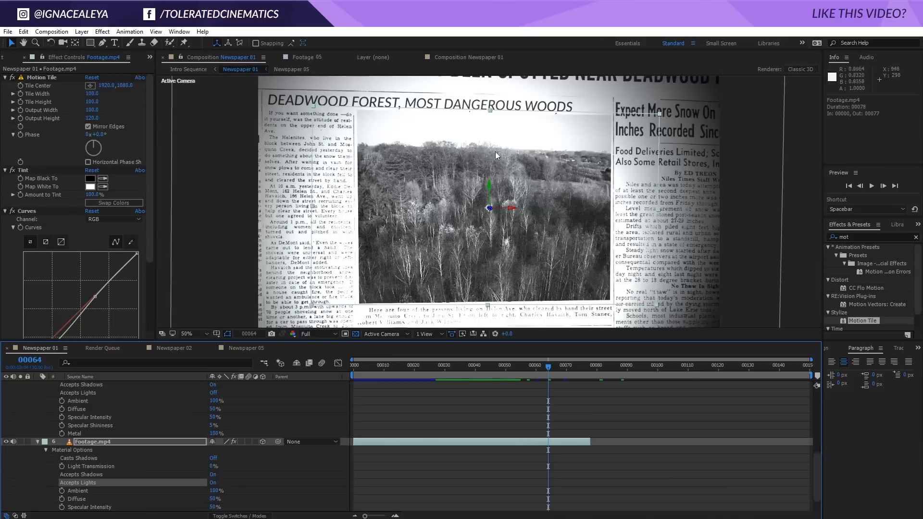
left_click(575, 368)
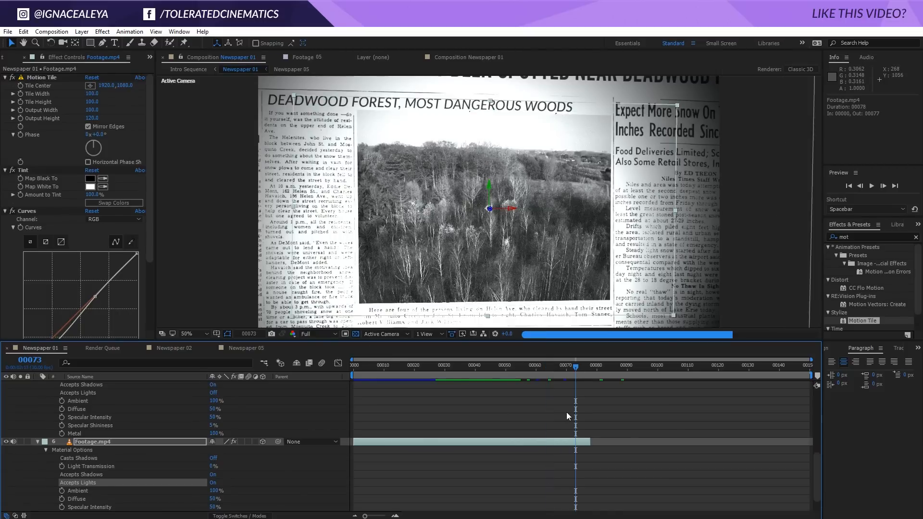
Collapse the properties of the trimmed and full-colour Footage.mp4 layers, and preview the newspaper animation.
scroll(567, 413, "up", 2)
left_click(114, 403)
scroll(116, 409, "up", 1)
scroll(118, 386, "up", 3)
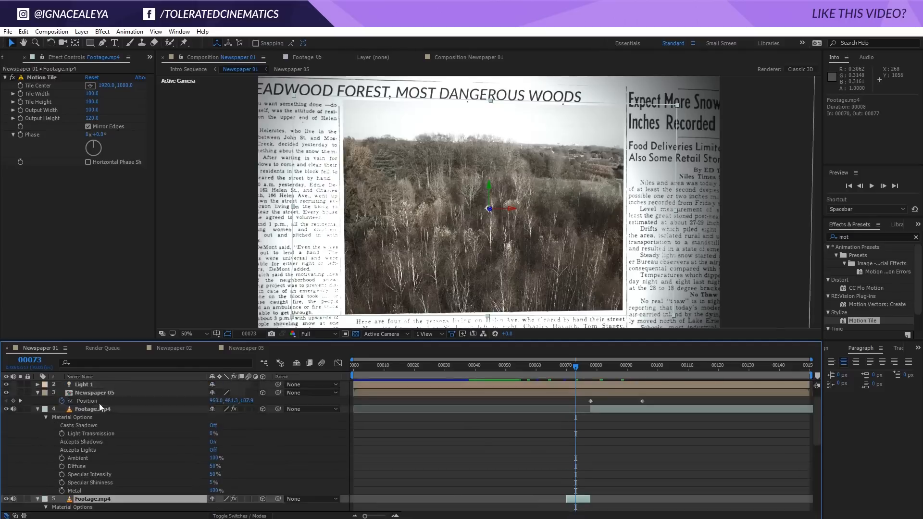
left_click(77, 409)
left_click(37, 409)
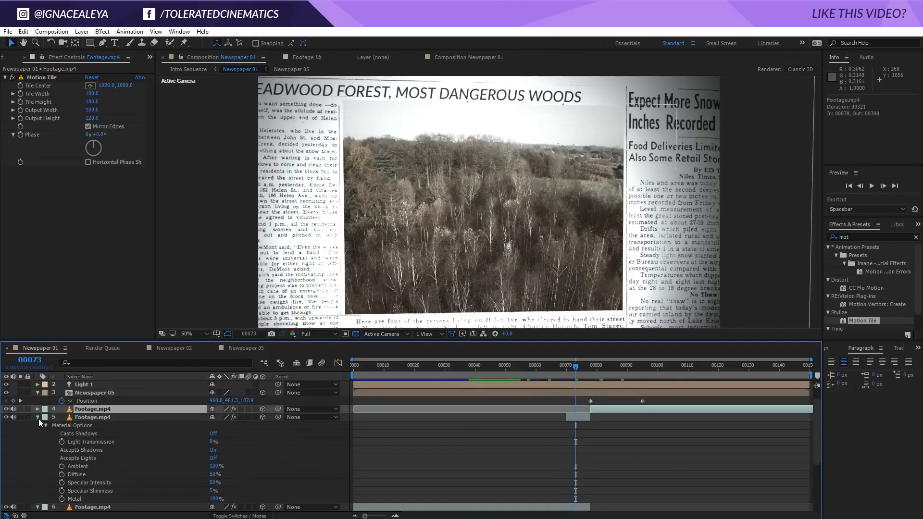
left_click(38, 417)
left_click(490, 452)
key("space")
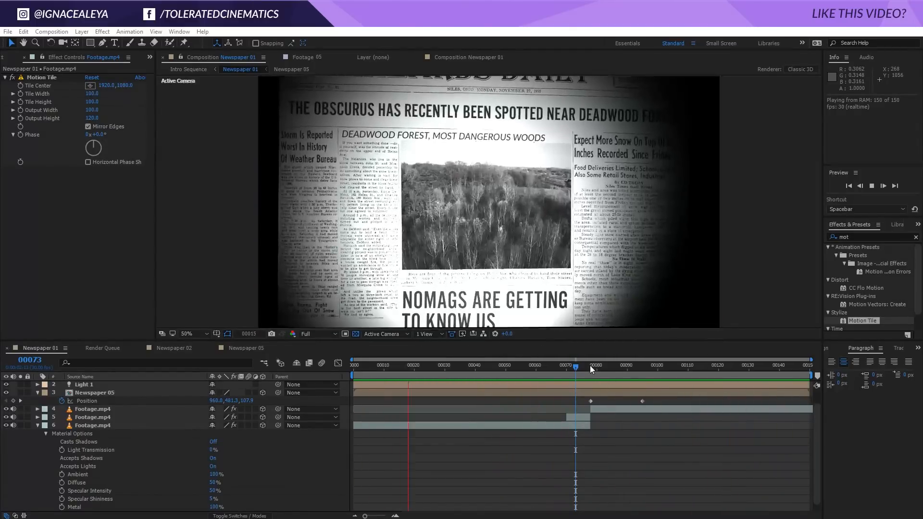
Reveal the keyframes of Newspaper 05 and the full-colour Footage.mp4 layer, and move their end keyframes to frame 110.
left_click_drag(590, 365, 638, 380)
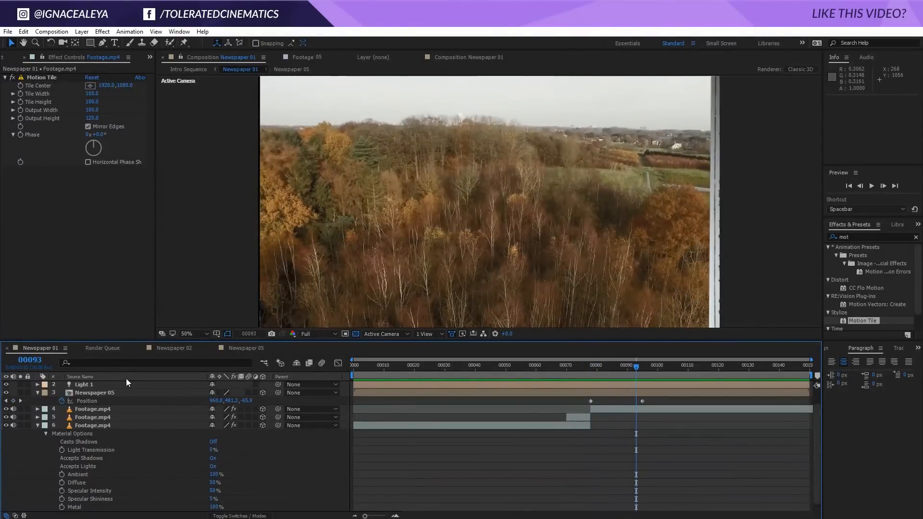
left_click(130, 395)
left_click(112, 411, "ctrl")
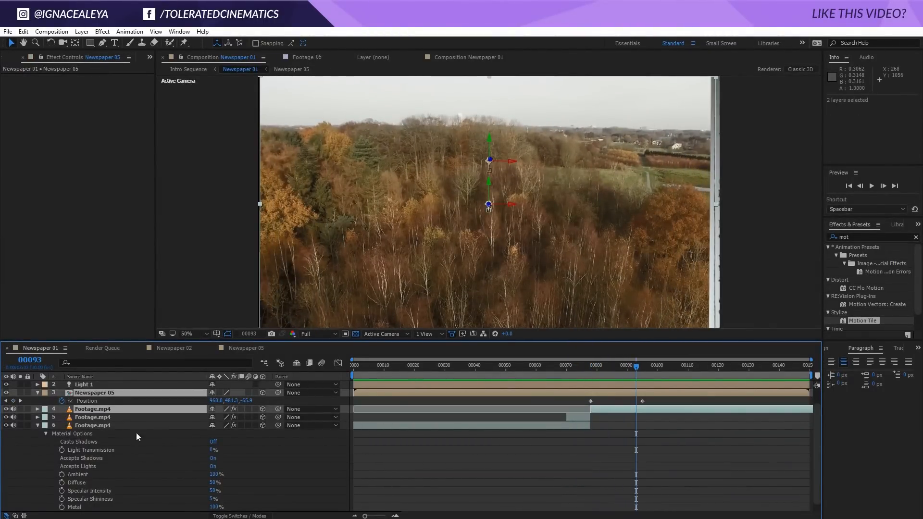
key("u")
key("u")
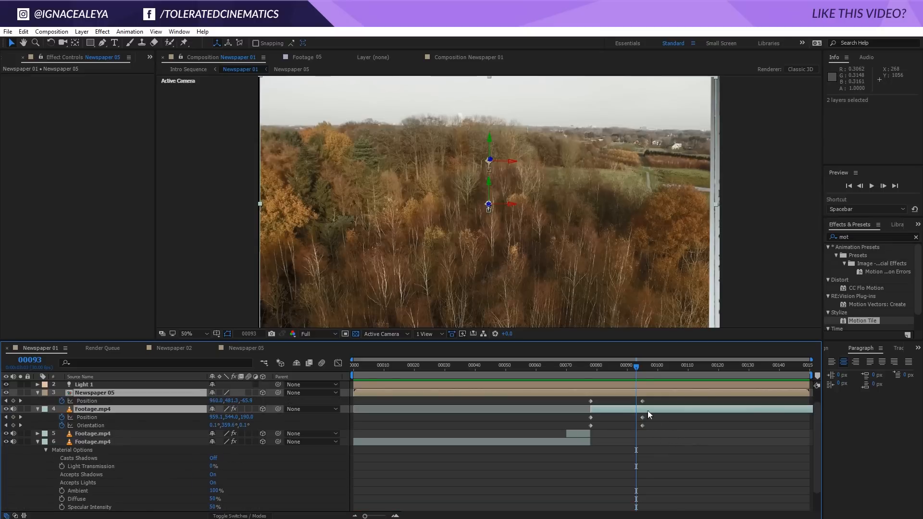
left_click_drag(647, 400, 688, 428)
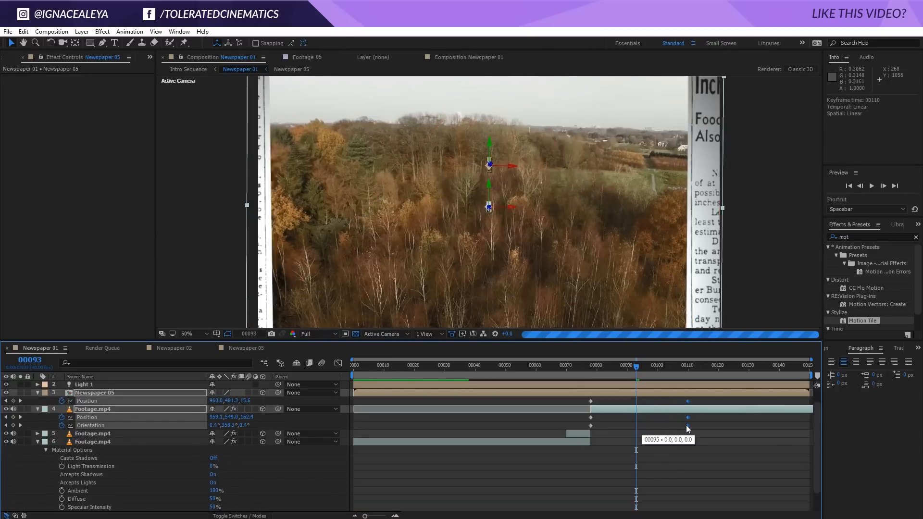
Apply Easy Ease to the end Position and Orientation keyframes of both layers, and preview the zoom.
right_click(685, 425)
mouse_move(740, 394)
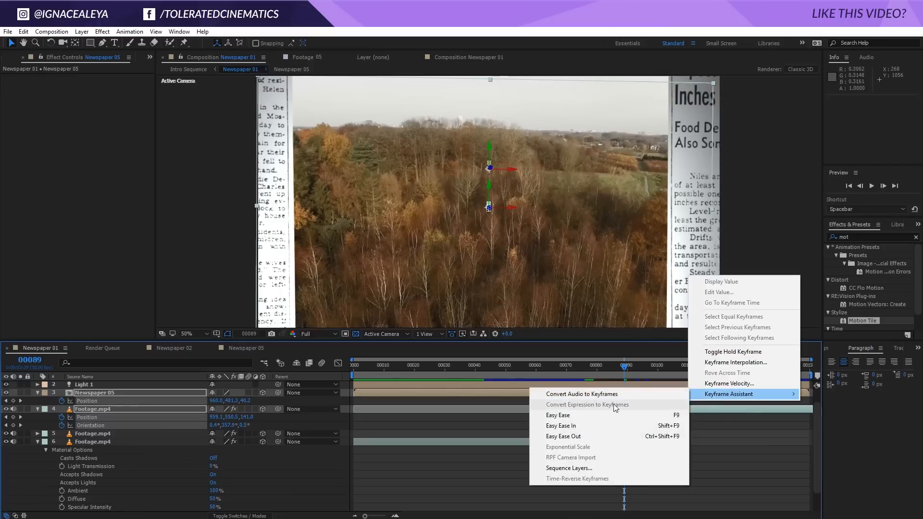
left_click(599, 414)
left_click(662, 436)
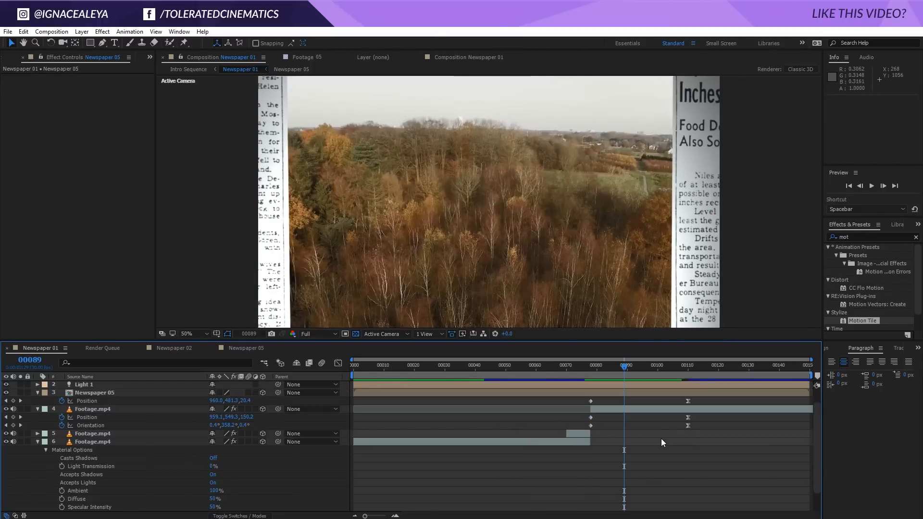
key("space")
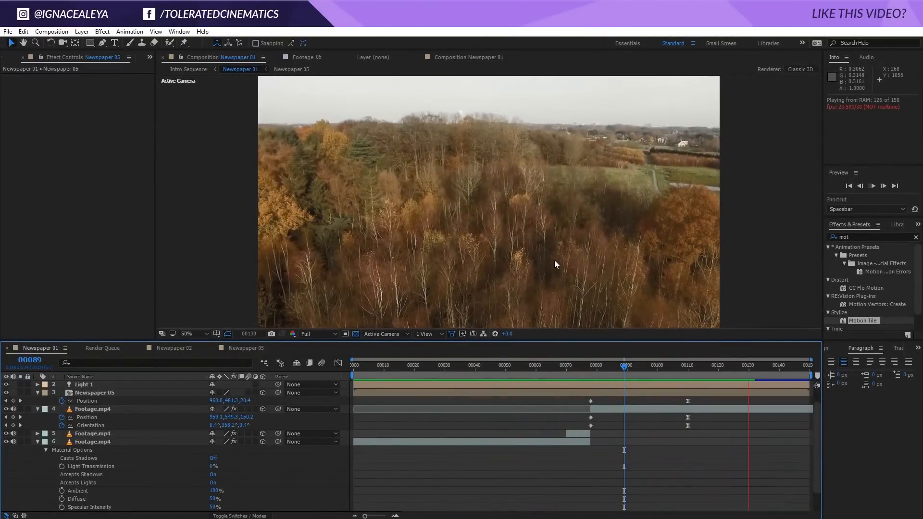
key("space")
Move the eased end keyframes to frame 126, lengthen the composition to about 300 frames and show its full duration in the timeline.
left_click_drag(675, 400, 734, 430)
right_click(698, 452)
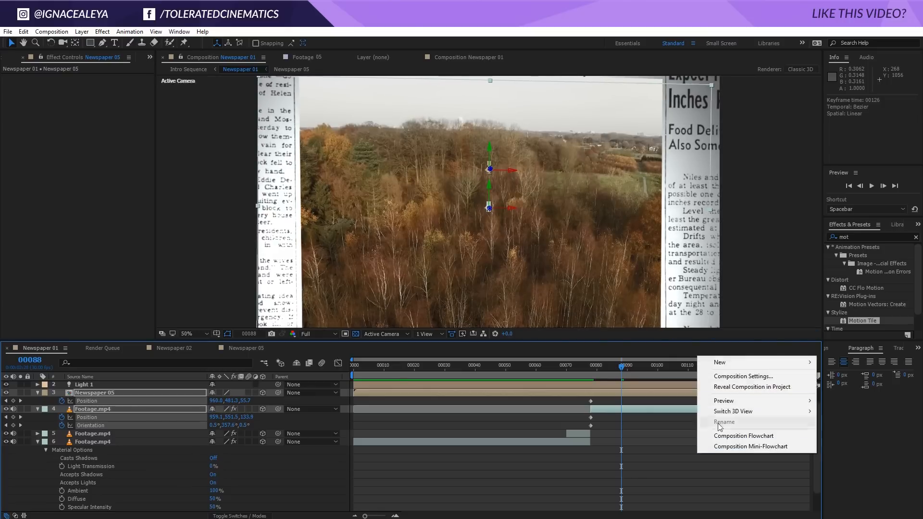
left_click(721, 377)
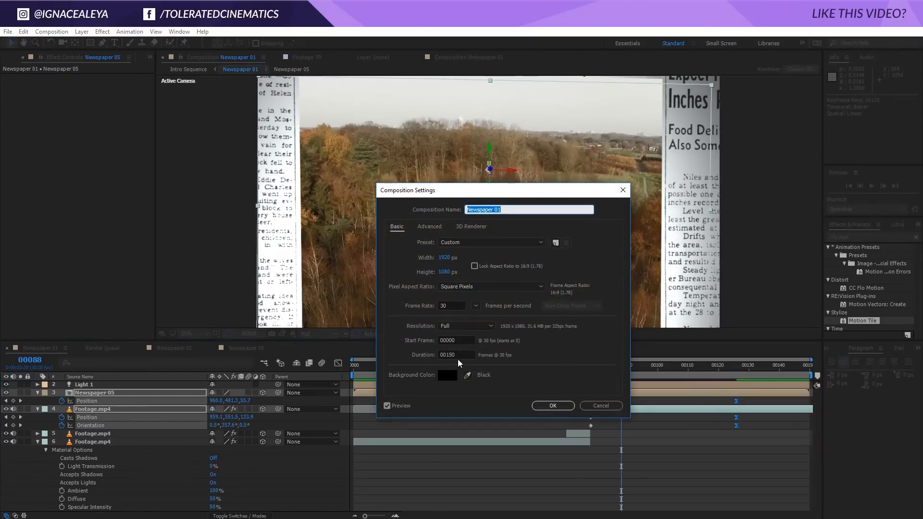
left_click_drag(456, 355, 449, 354)
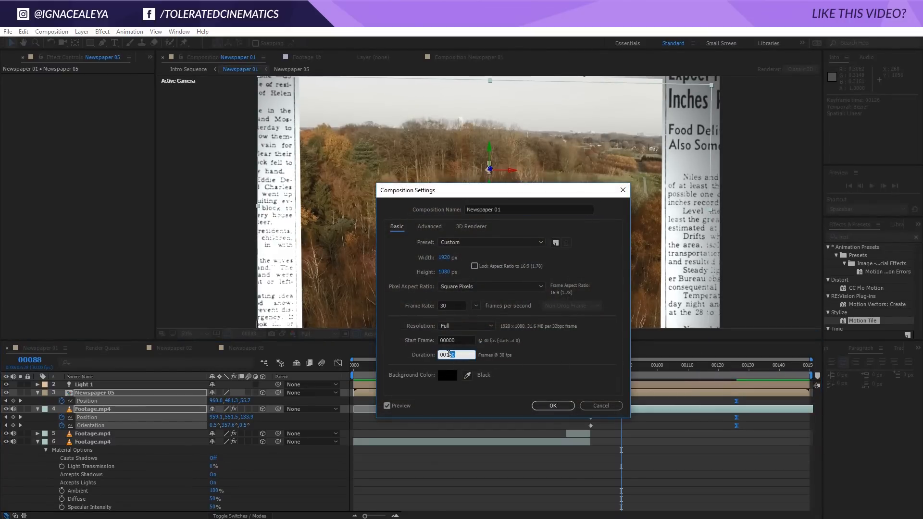
left_click(553, 406)
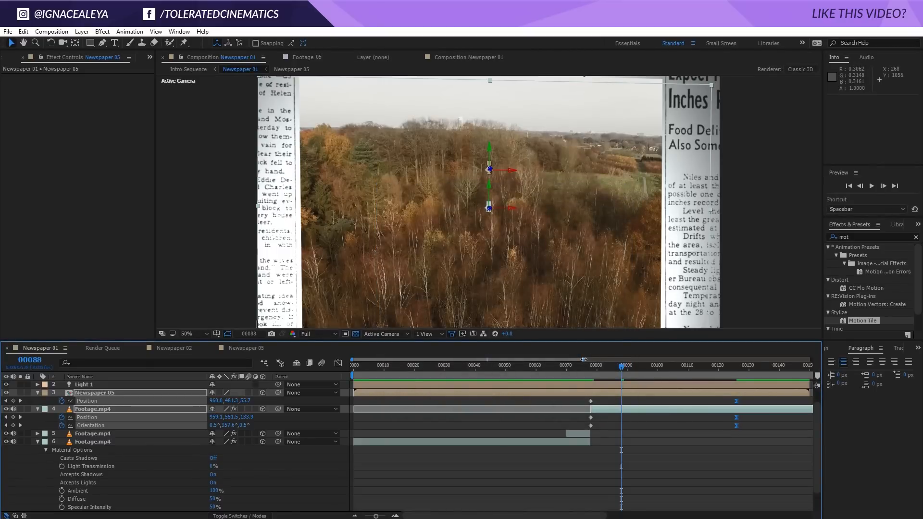
left_click_drag(584, 360, 826, 352)
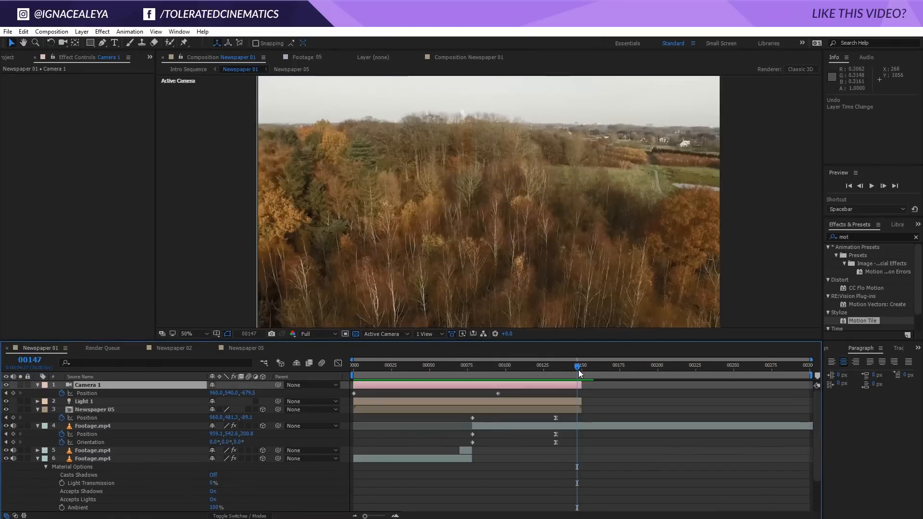
Extend the Camera 1 layer to the end of the composition and check the footage at frame 254.
left_click_drag(578, 370, 584, 393)
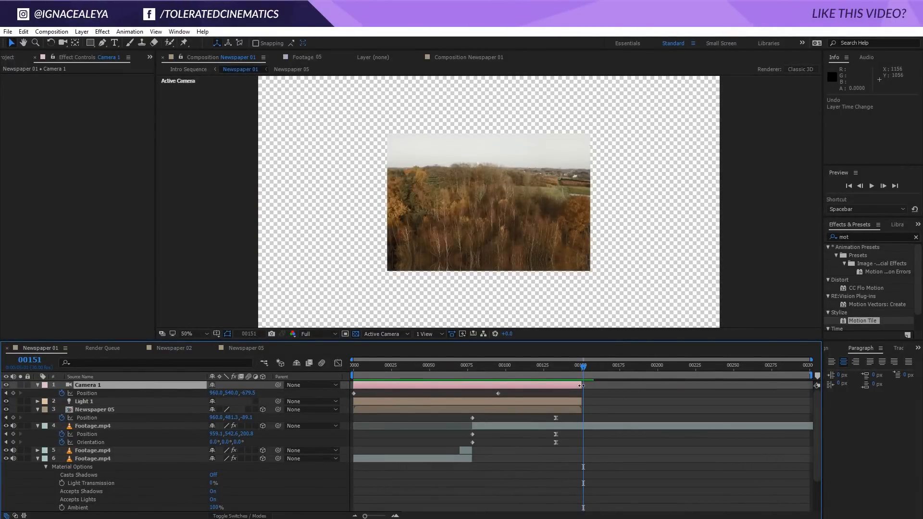
left_click_drag(582, 386, 814, 388)
left_click_drag(571, 372, 739, 399)
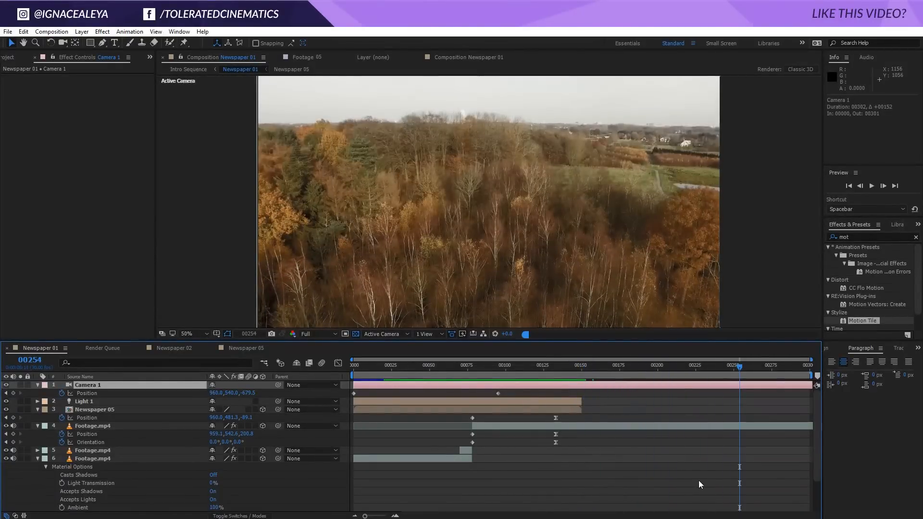
left_click(699, 482)
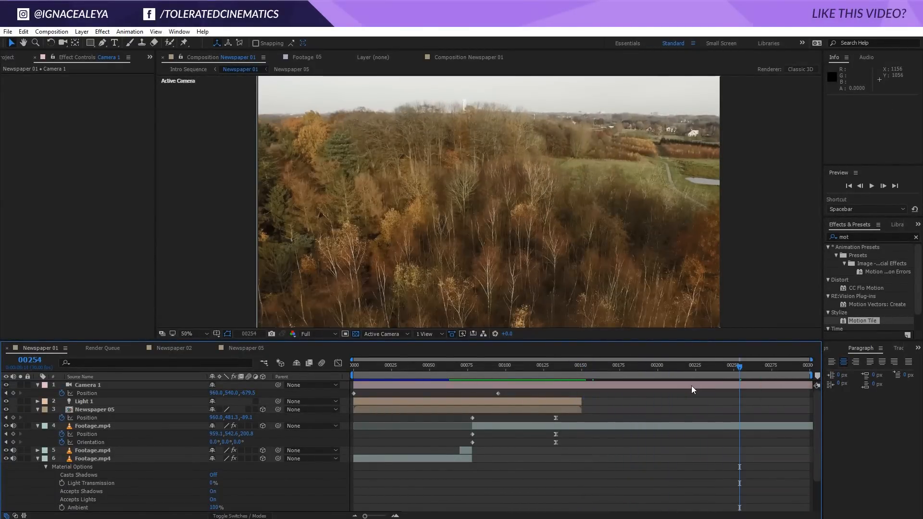